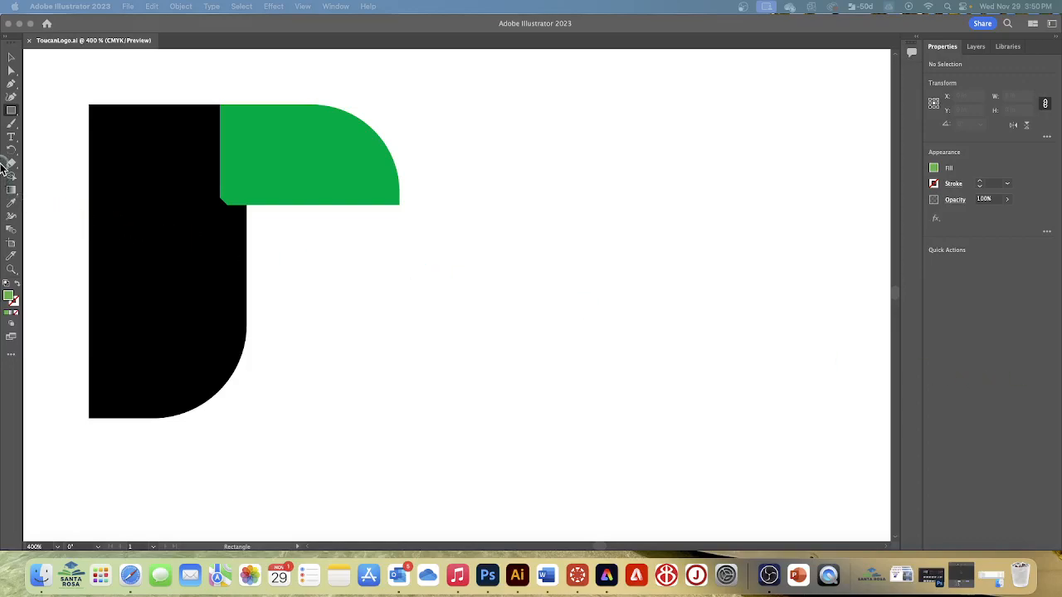
- Draw a circle about 1.18 in in diameter with the Ellipse tool in the empty area beside the green beak
left_click(11, 112)
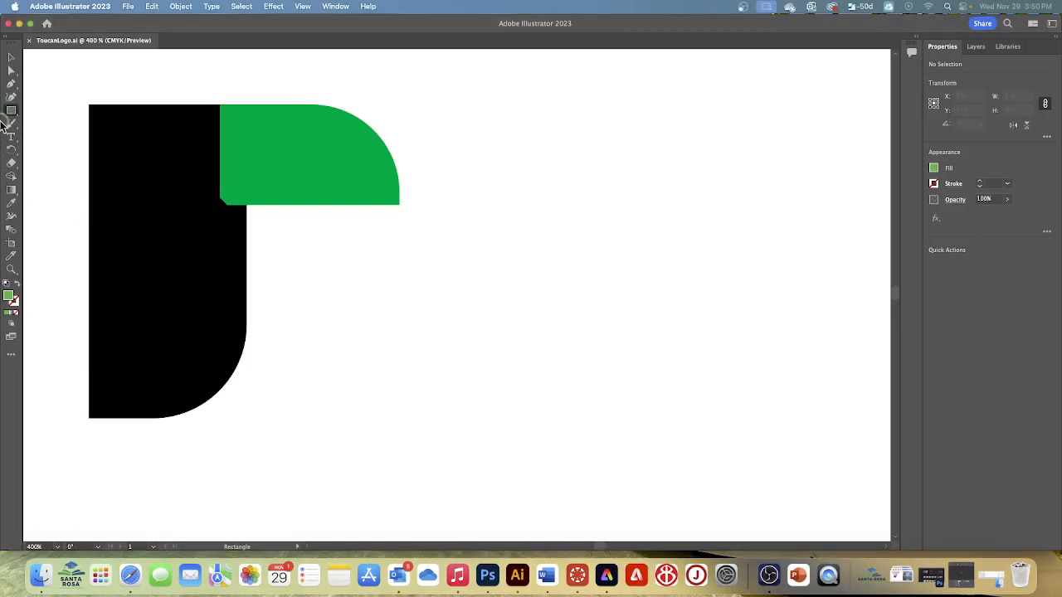
left_click(11, 112)
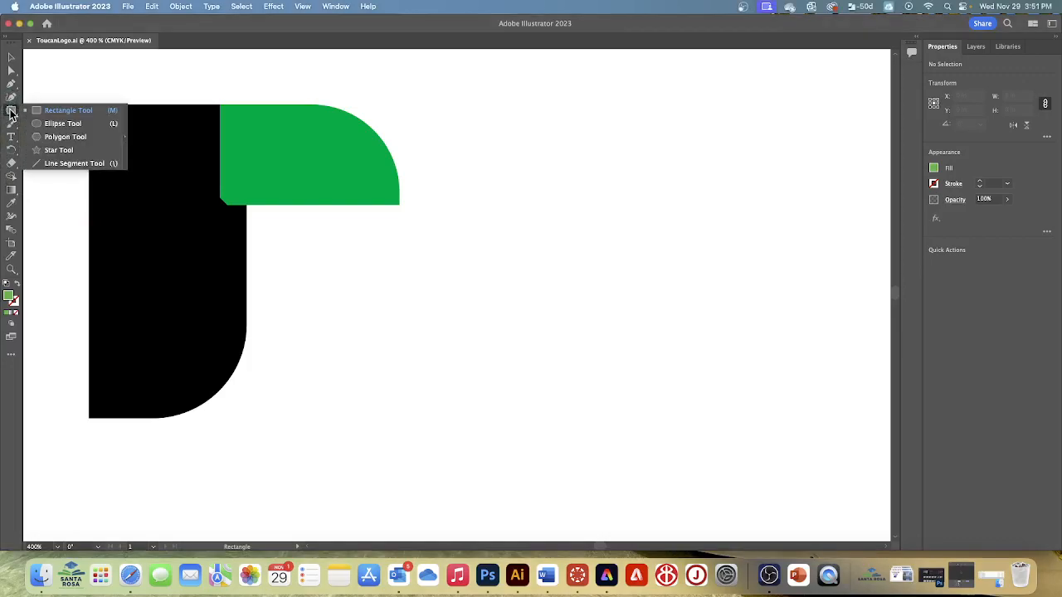
left_click(62, 123)
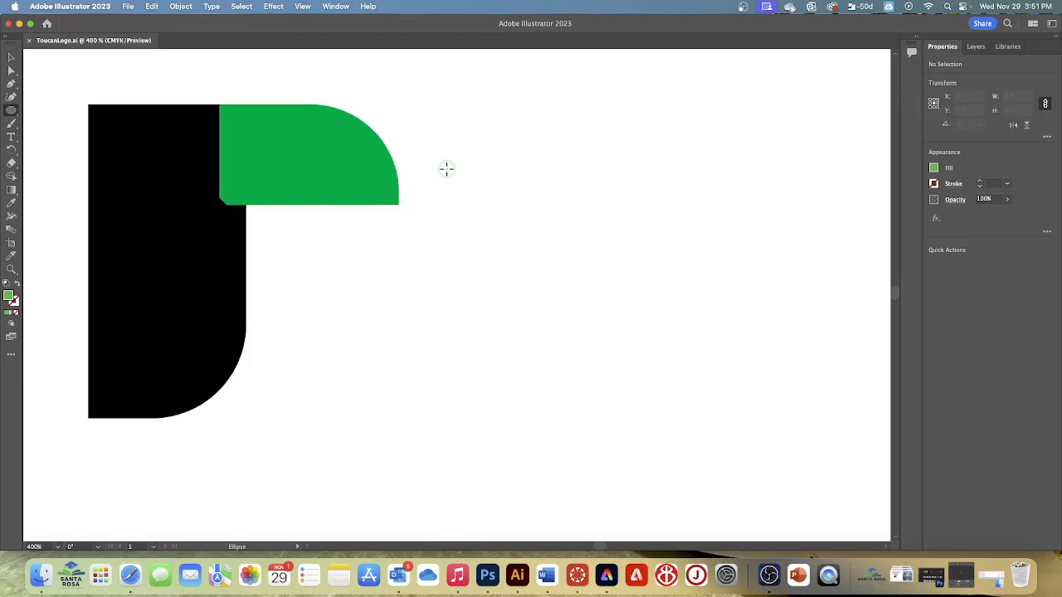
left_click_drag(447, 170, 659, 312)
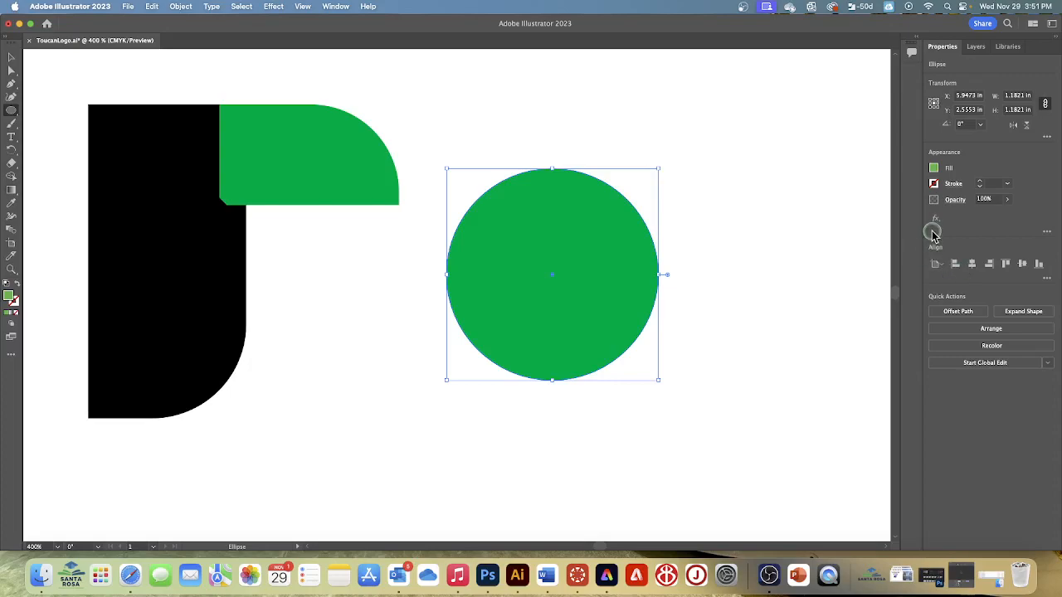
- Fill the new circle with the white-to-black linear gradient swatch
left_click(934, 168)
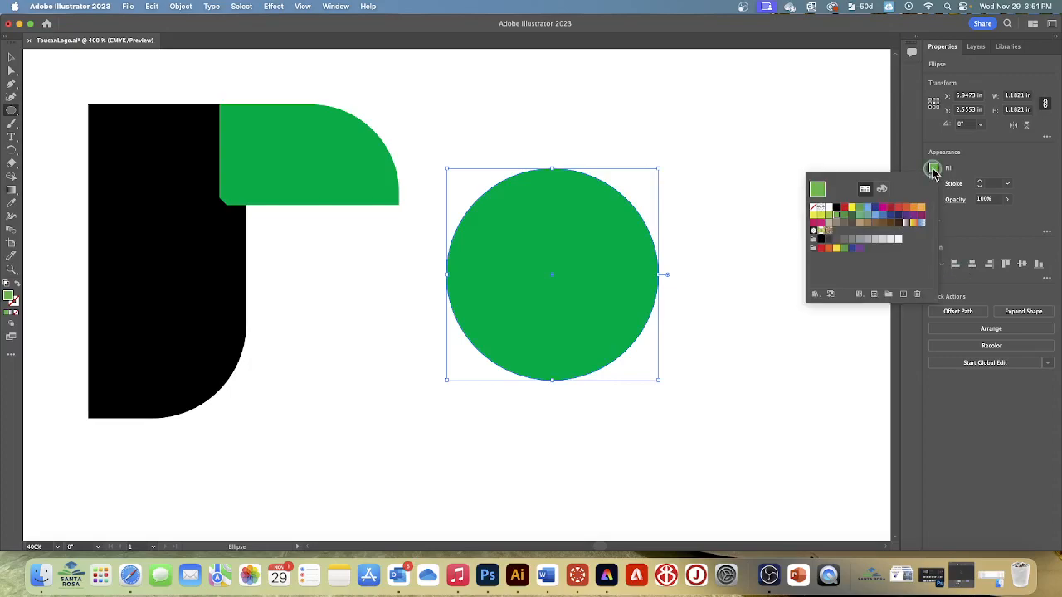
left_click(907, 224)
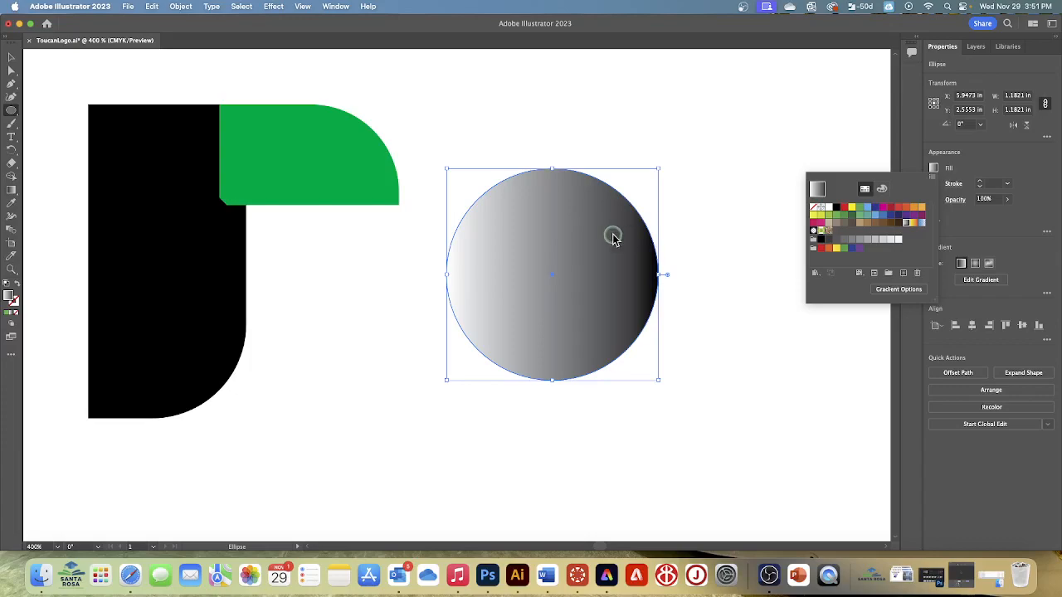
left_click(531, 272)
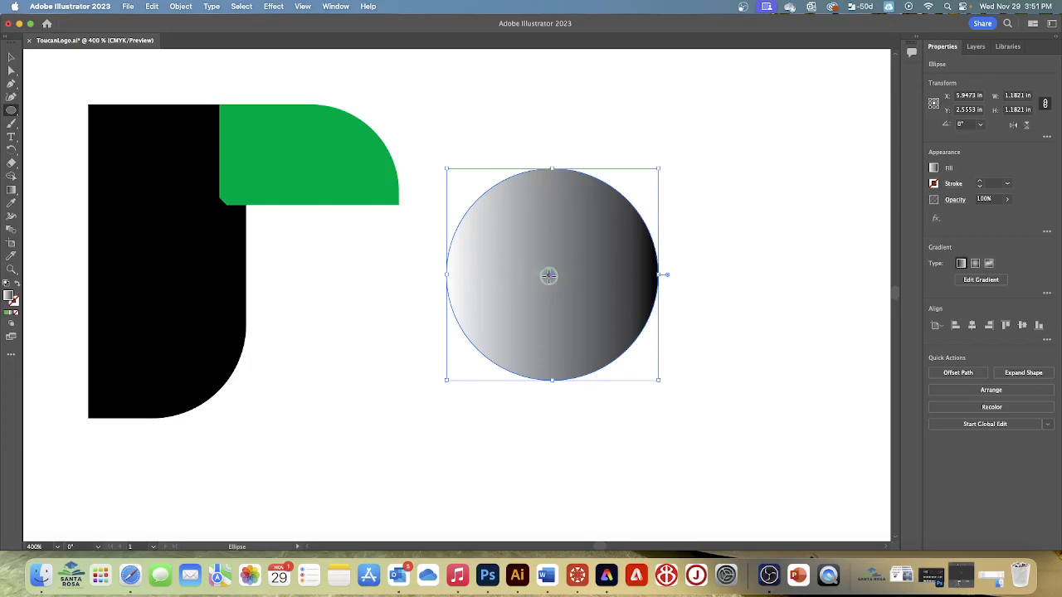
- Move the gradient circle onto the body, centred on its right edge with the tops aligned, and deselect it
left_click_drag(532, 276, 247, 218)
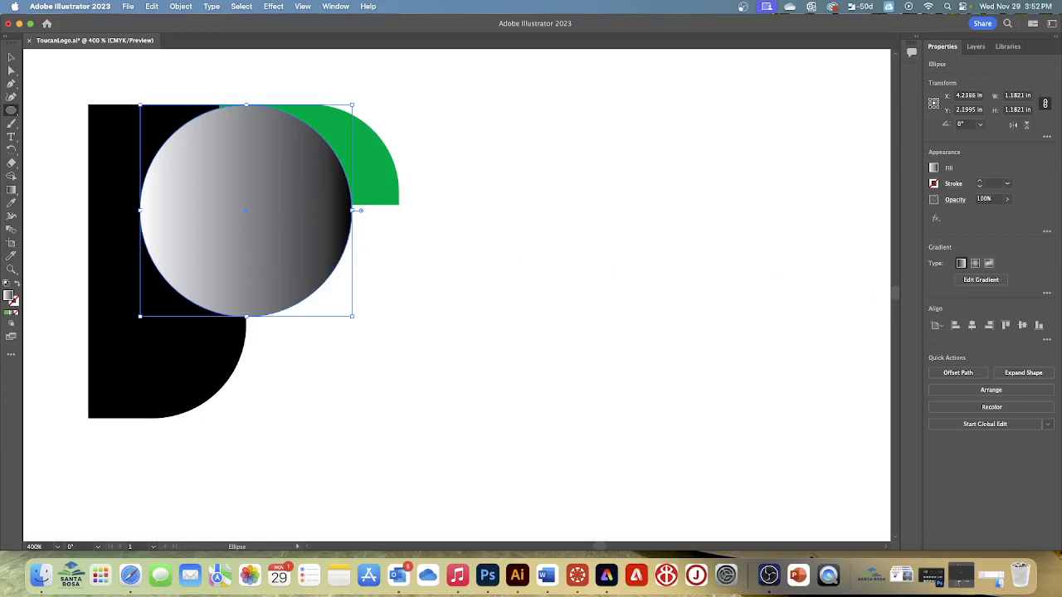
left_click(240, 7)
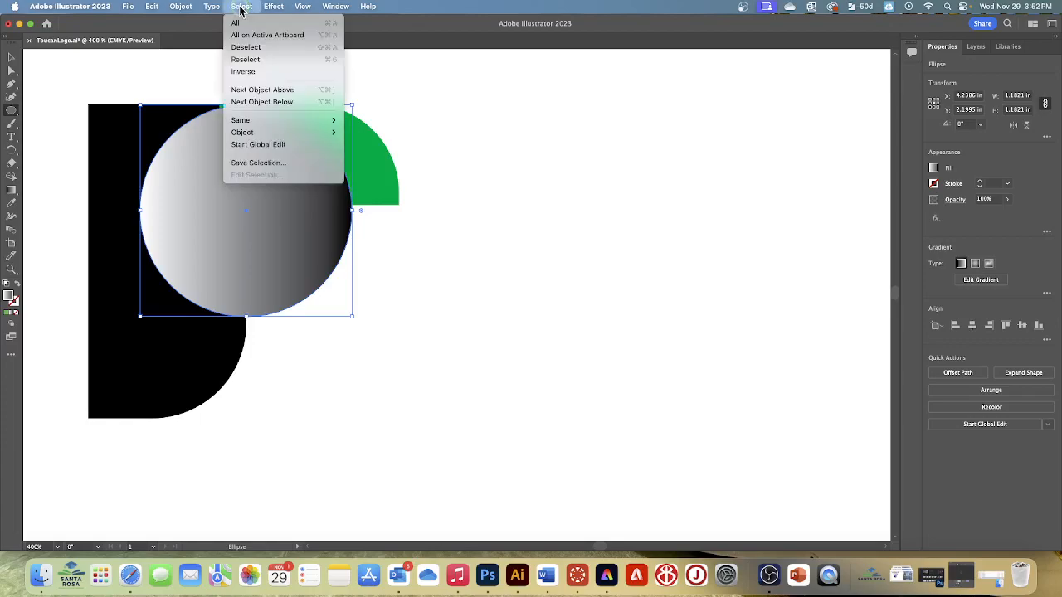
left_click(239, 48)
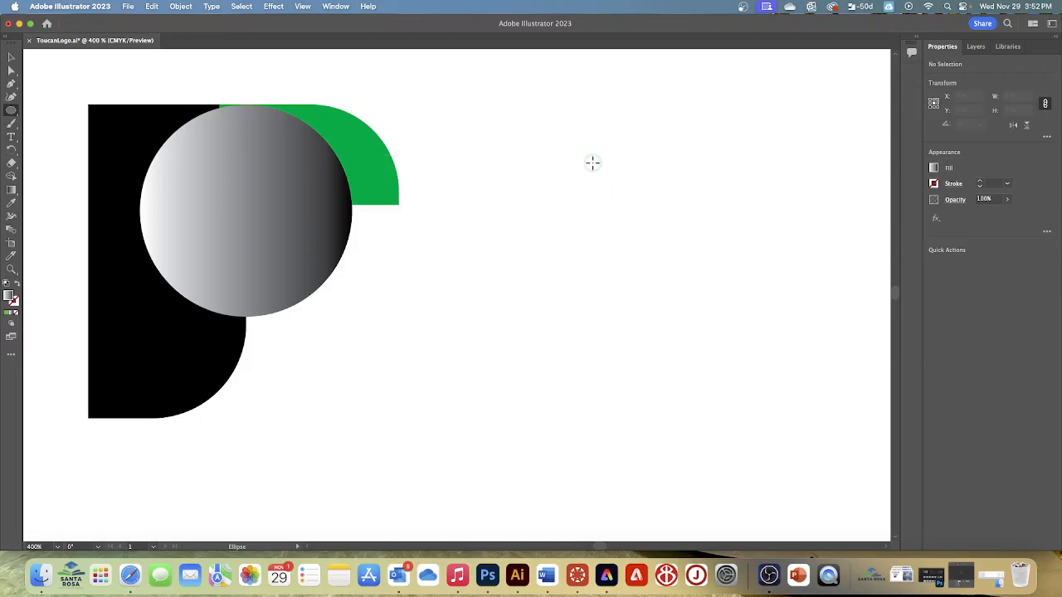
- Draw a circle about 0.40 in in diameter on the empty canvas beside the toucan and fill it black
scroll(609, 157, "left", 2)
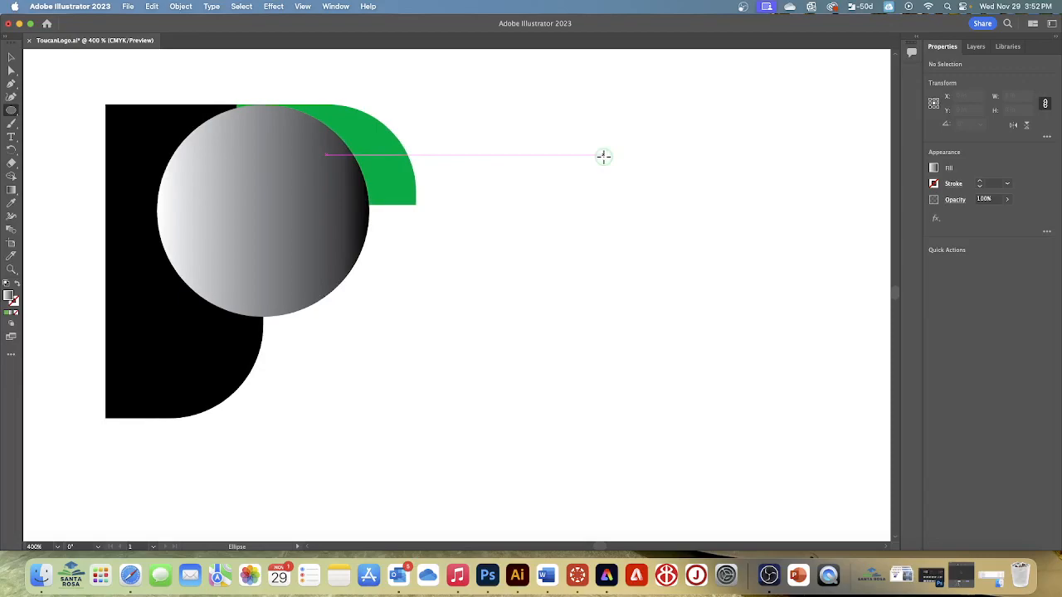
left_click_drag(534, 221, 606, 284)
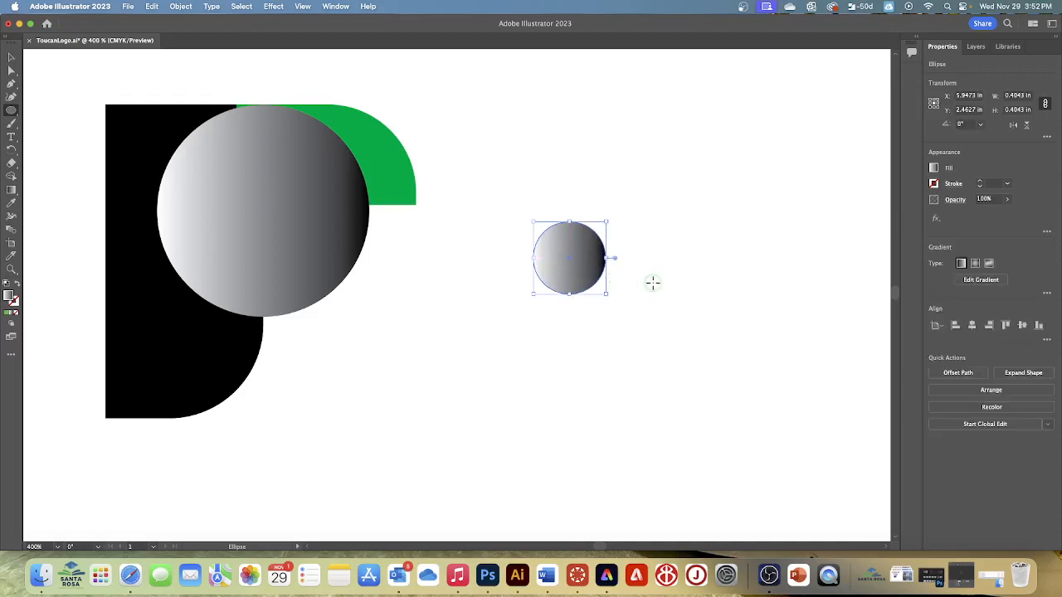
left_click(935, 168)
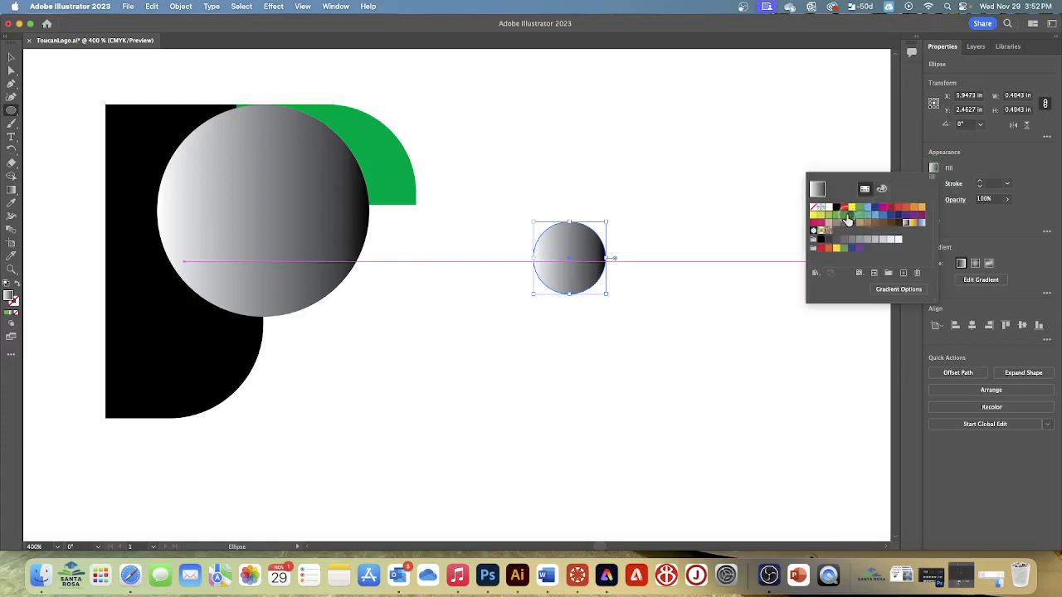
left_click(836, 208)
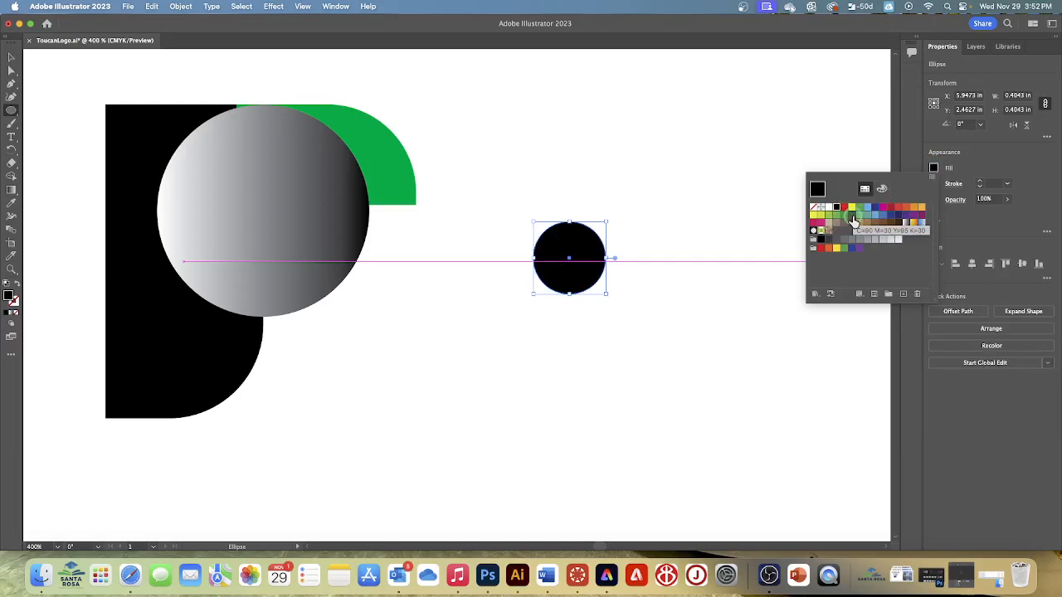
key("Escape")
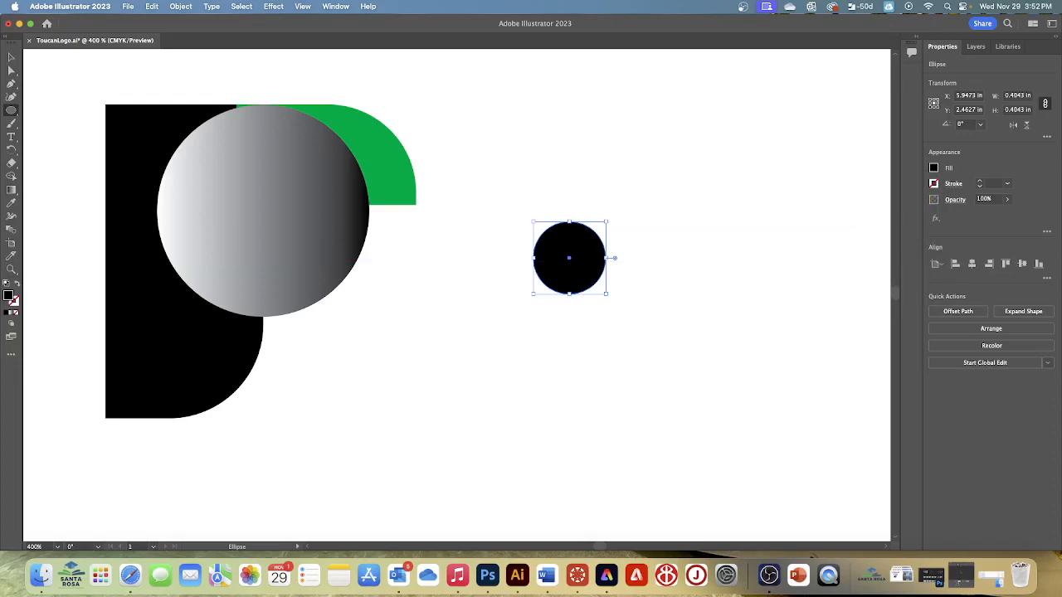
- Give the small black circle a yellow stroke with a weight of 6 pt
left_click(934, 185)
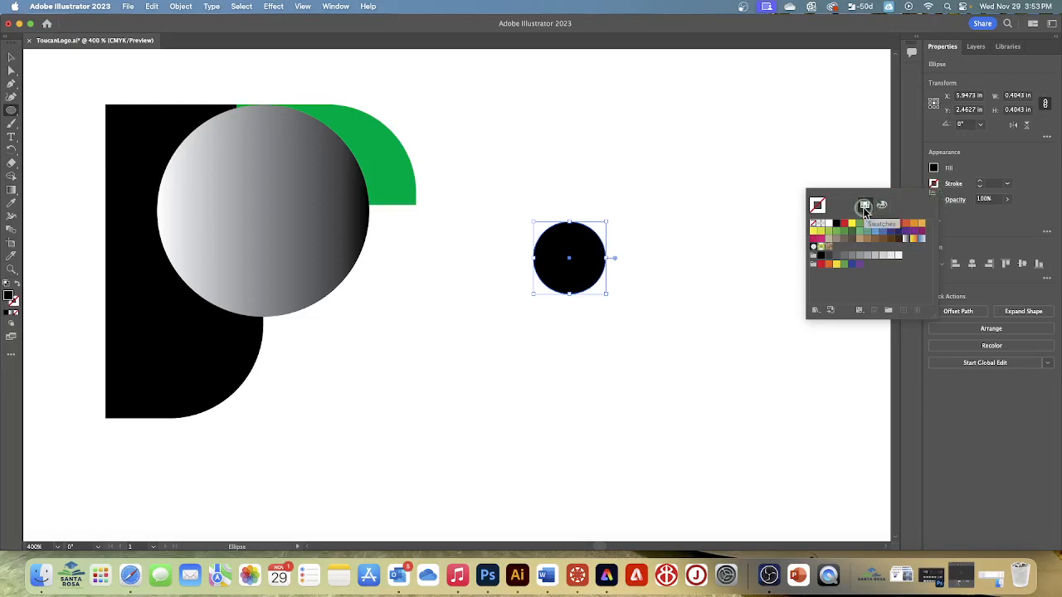
left_click(816, 232)
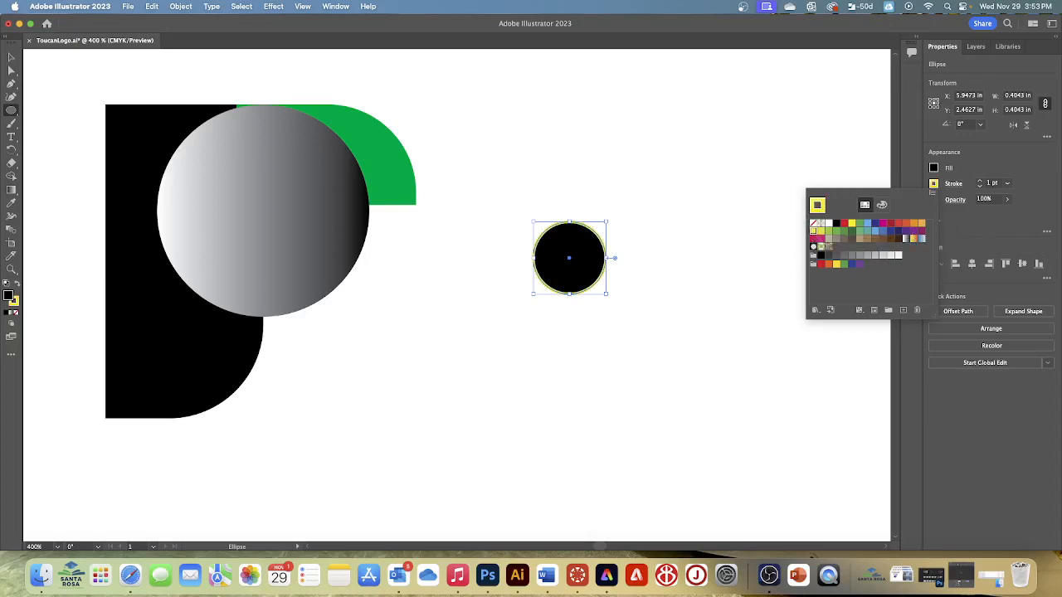
left_click(982, 181)
left_click(982, 182)
left_click(981, 181)
left_click(982, 183)
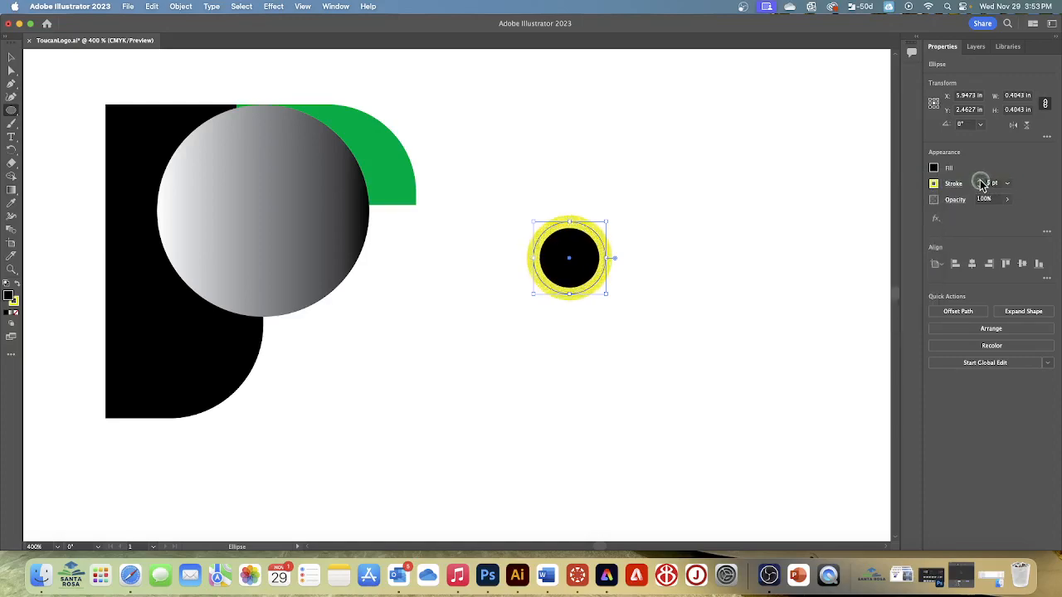
left_click(981, 183)
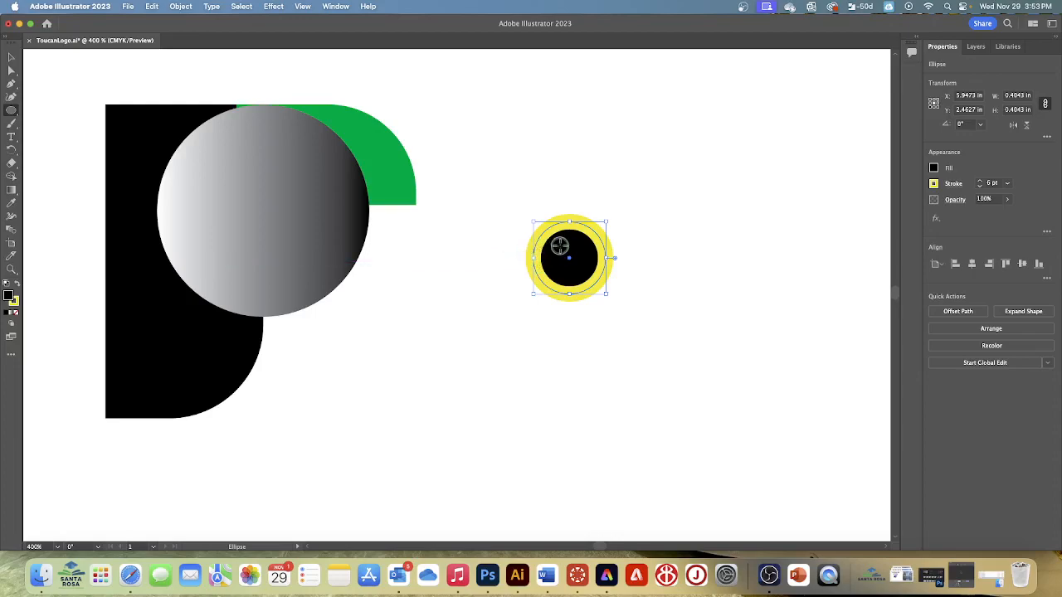
- Move the small circle onto the upper-left part of the gradient circle as an eye and set its width and height to 0.09 in
left_click_drag(570, 265, 222, 168)
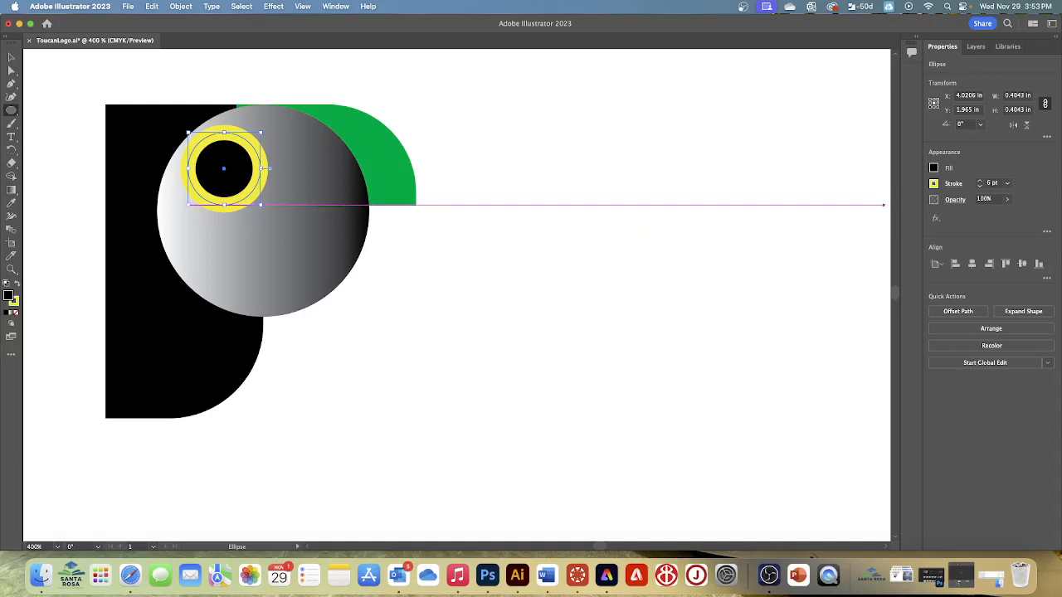
left_click(1043, 105)
left_click(1014, 110)
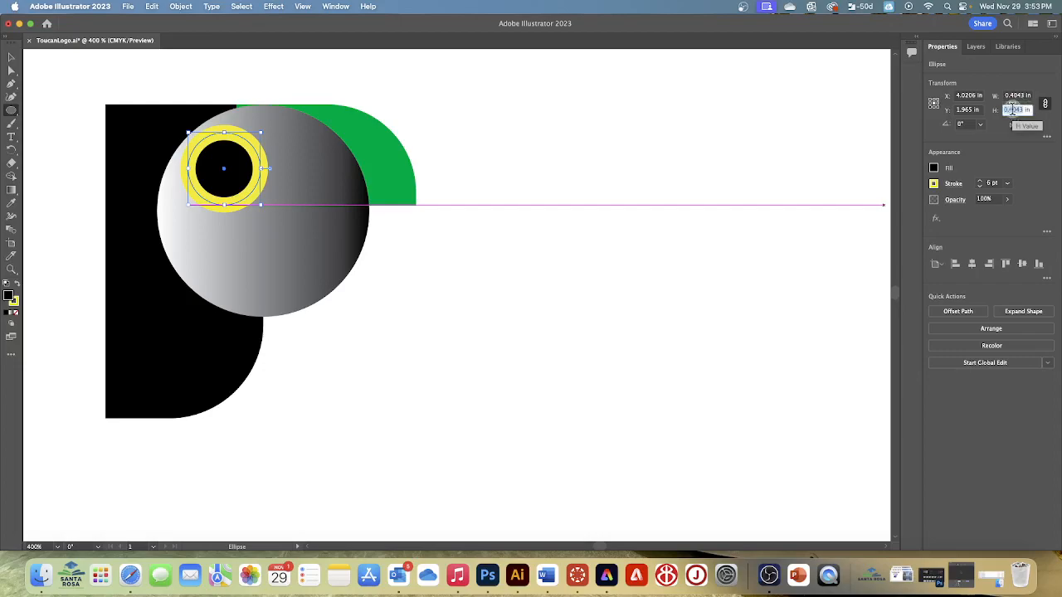
type("0.09")
key("Return")
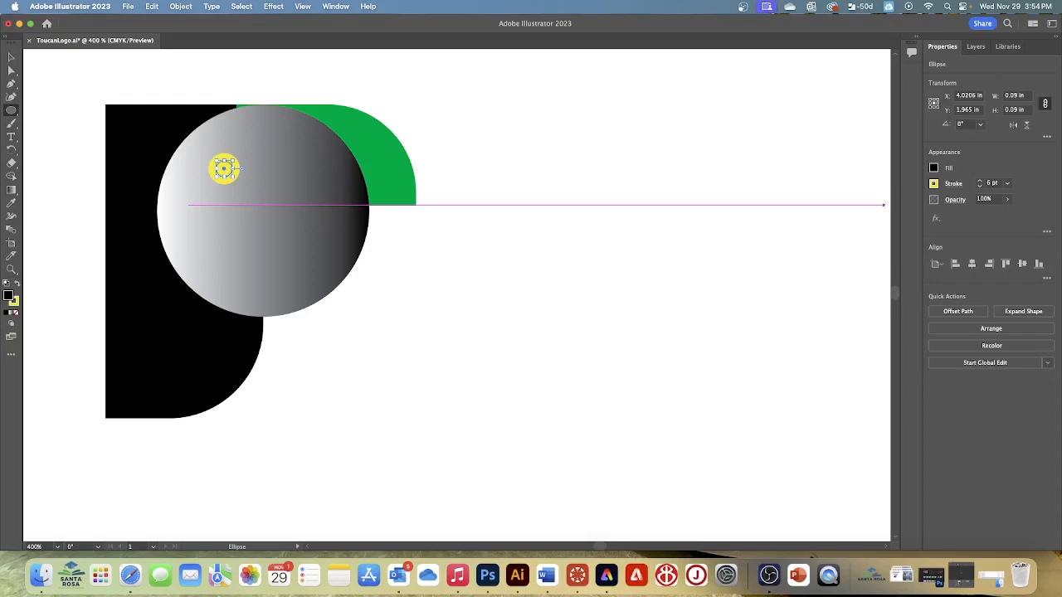
- Align the eye's yellow stroke to the outside of its path and deselect the eye
left_click(953, 184)
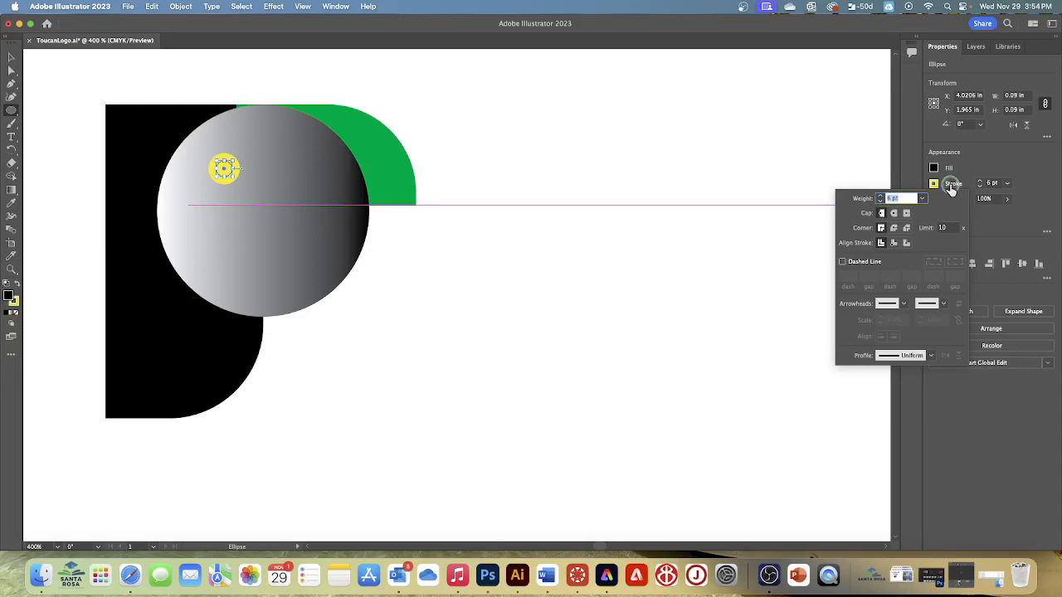
left_click(906, 243)
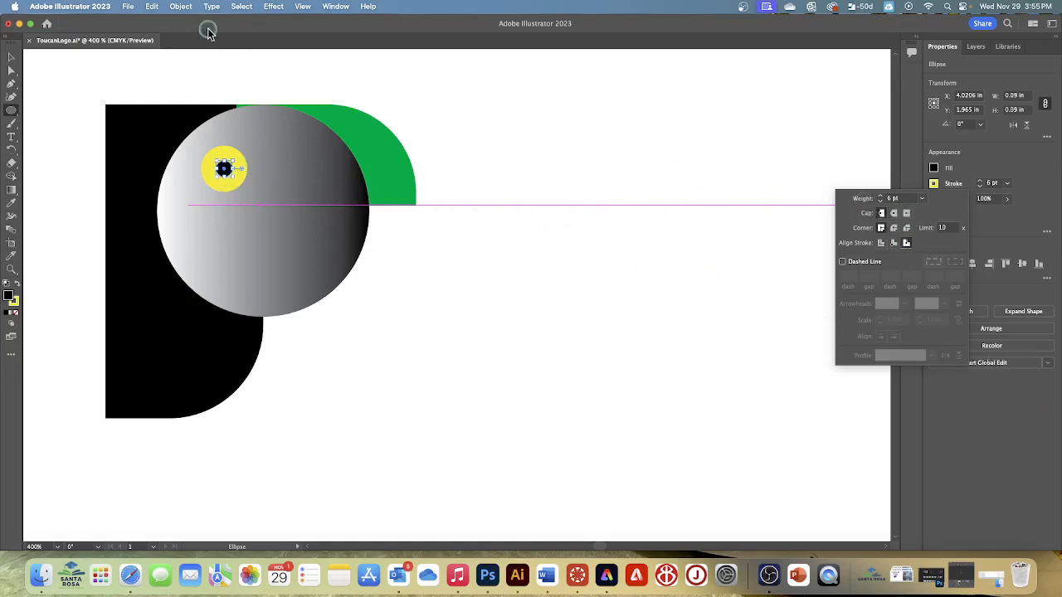
left_click(236, 6)
left_click(236, 6)
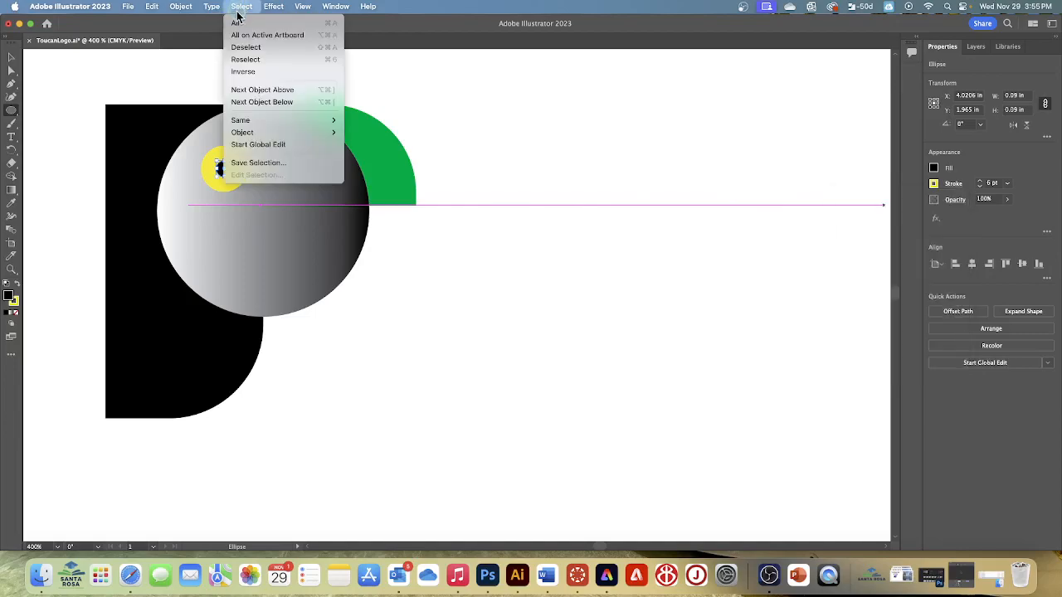
left_click(239, 47)
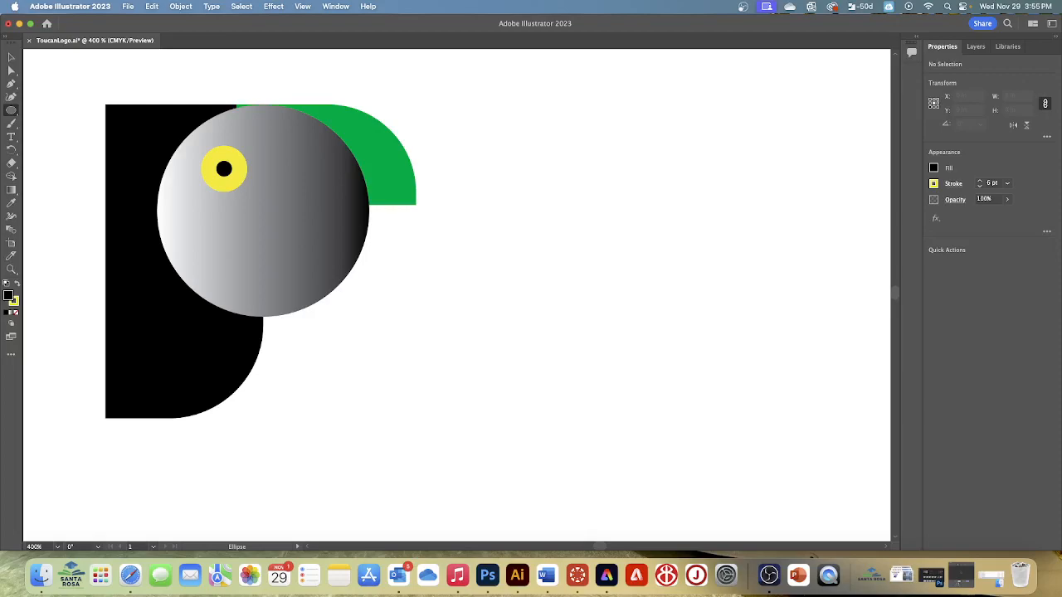
- Open a wedge in the right side of the large gradient circle, with pie angles of about 95° and 311°
left_click(12, 56)
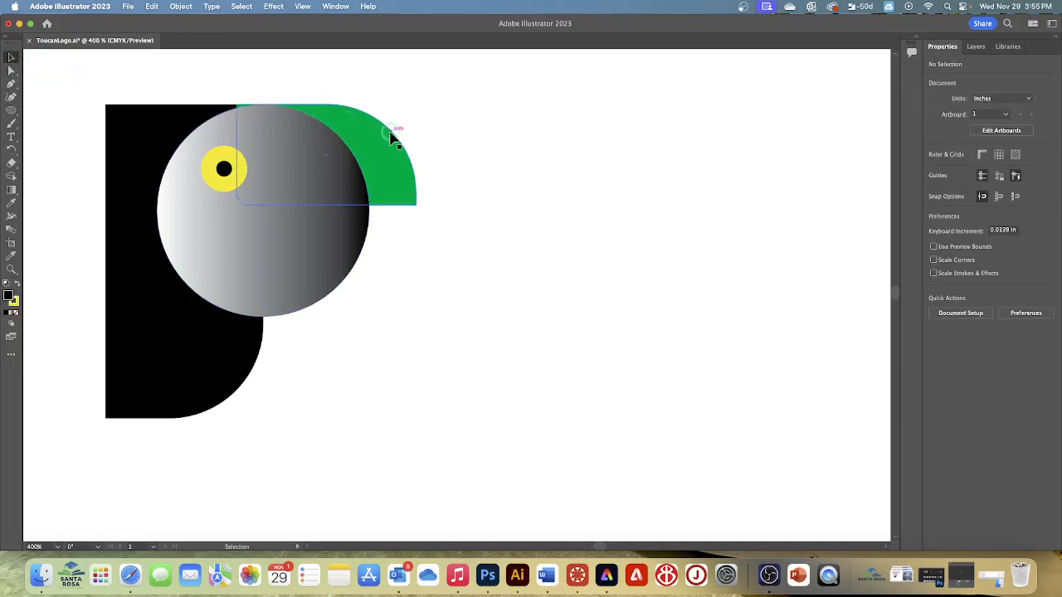
left_click(322, 246)
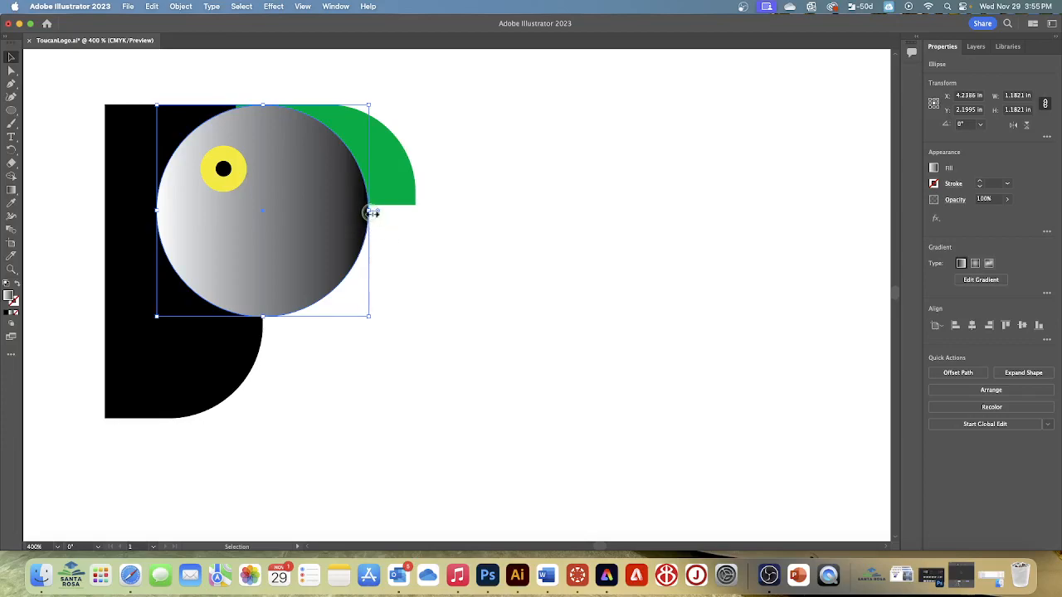
left_click_drag(378, 214, 349, 314)
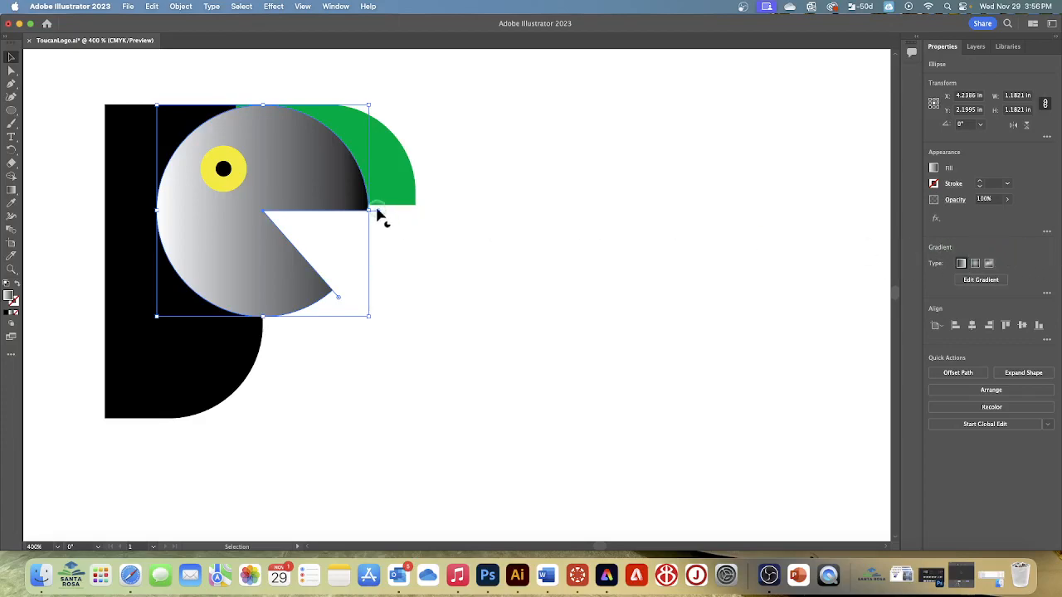
left_click_drag(376, 211, 252, 78)
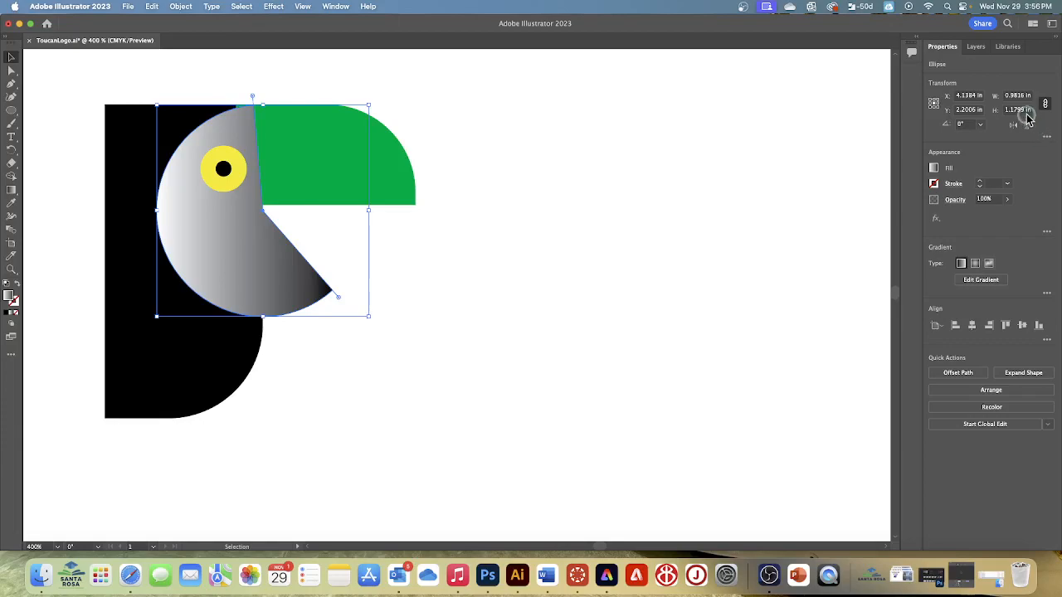
- Set the gradient circle's pie start angle to 90° and its end angle to 270° to make a left half circle
left_click(1047, 137)
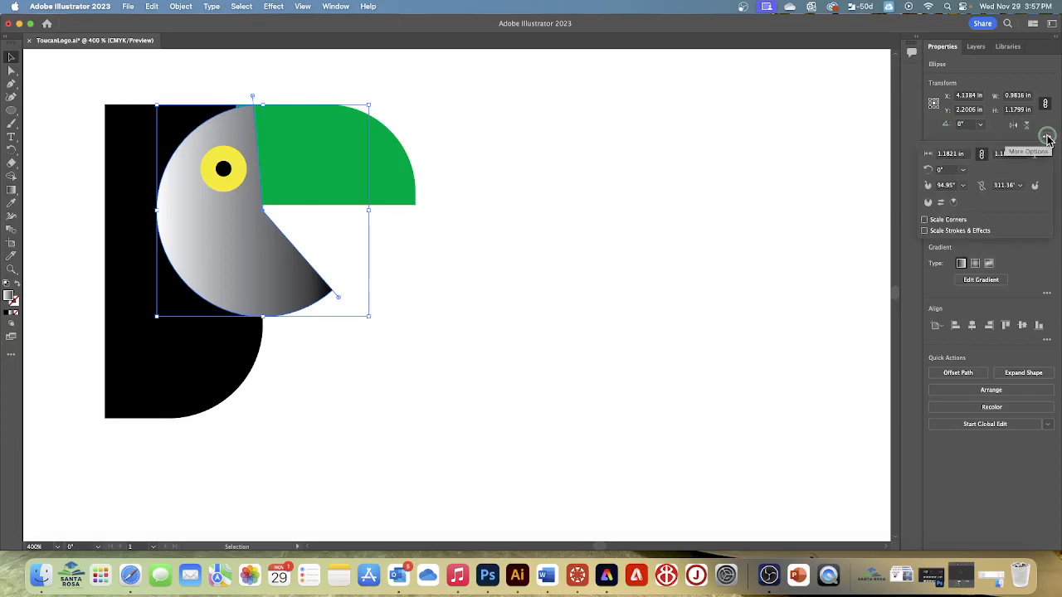
left_click(964, 185)
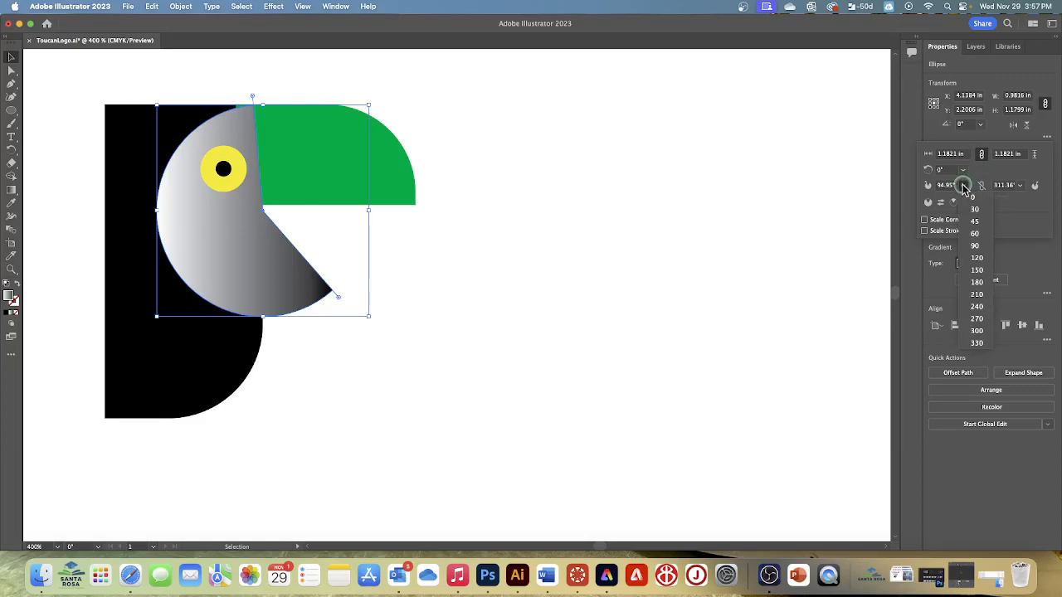
left_click(975, 246)
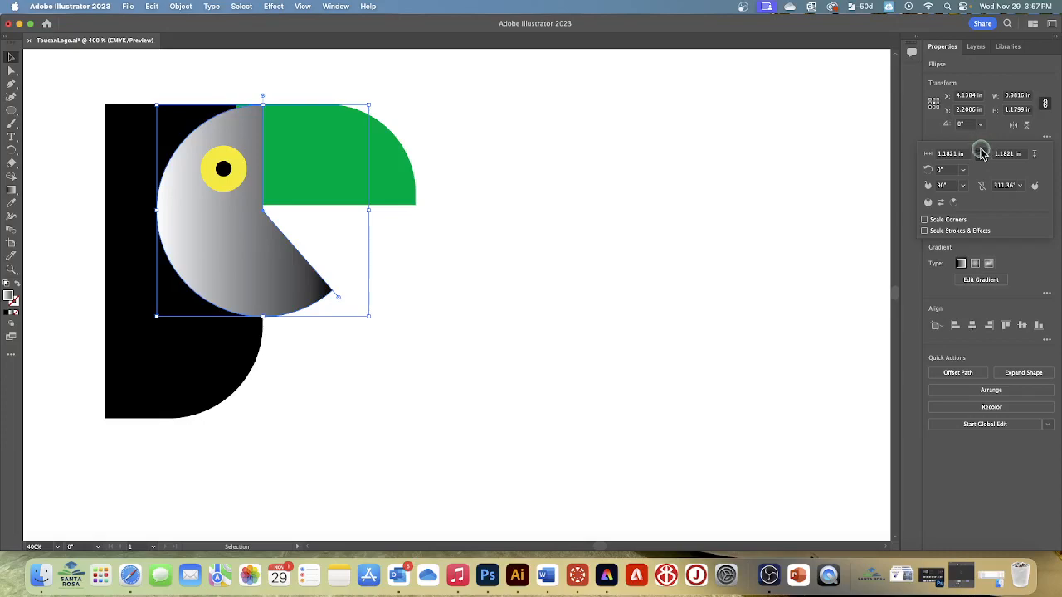
left_click(1019, 187)
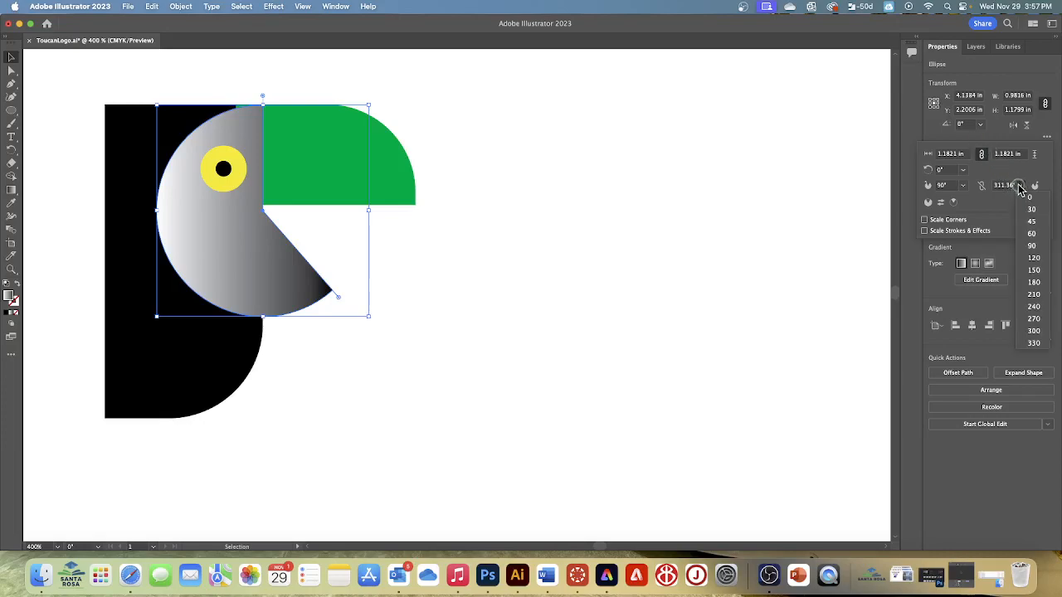
left_click(1034, 318)
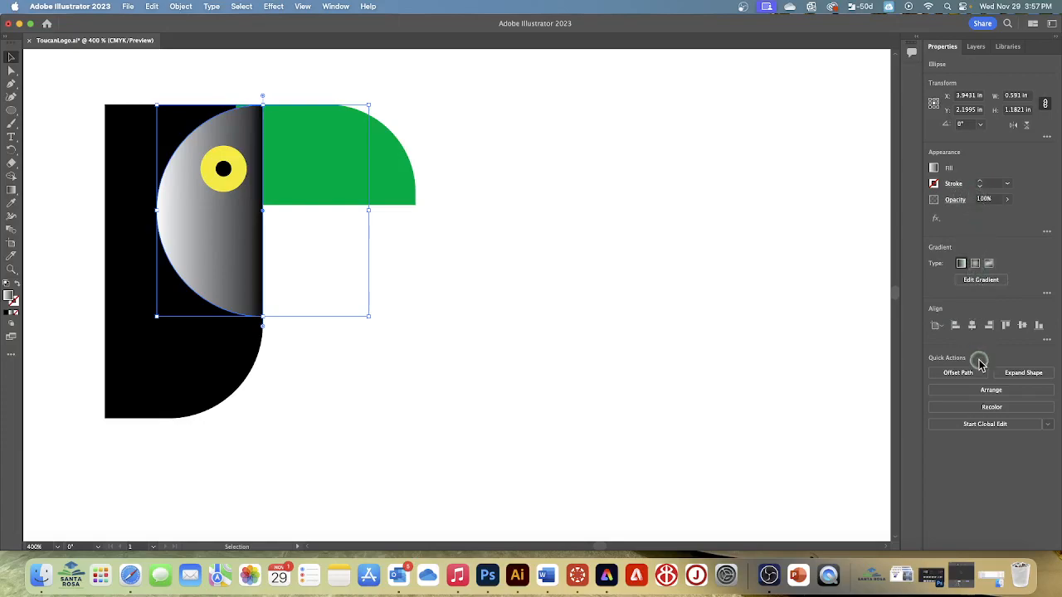
- Send the gradient half circle one level backward so it sits behind the green beak
left_click(987, 390)
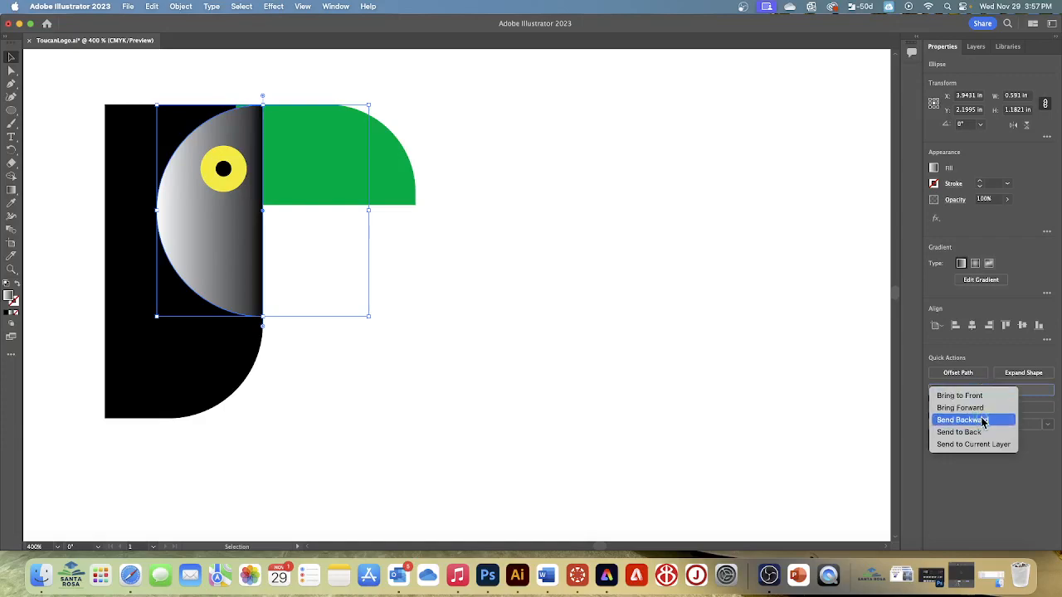
left_click(983, 421)
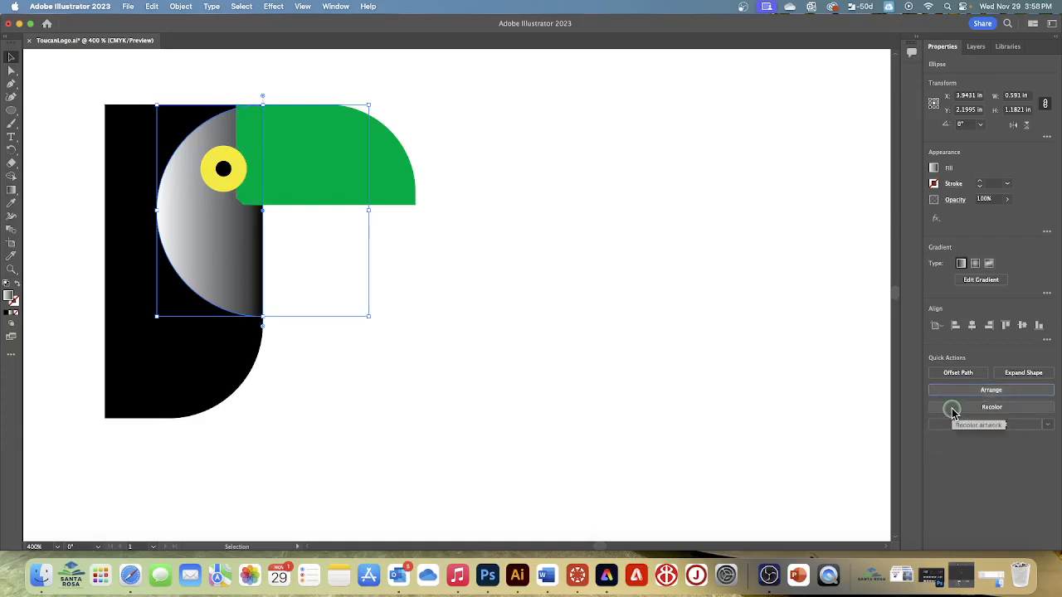
left_click(960, 410)
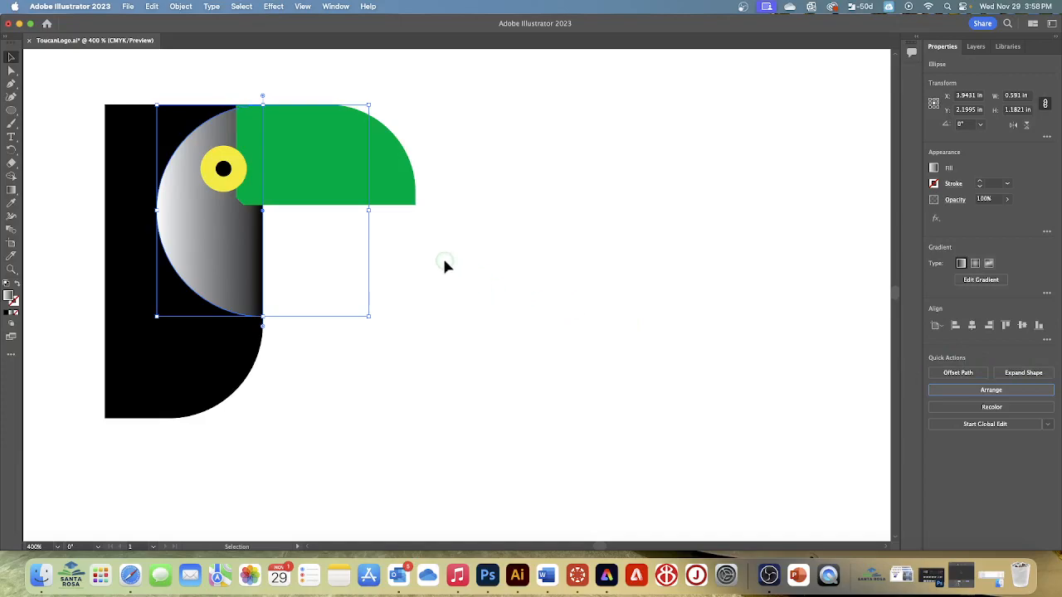
- Send the eye one level backward and move it left and slightly down on the gradient half circle, clear of the beak
left_click(223, 188)
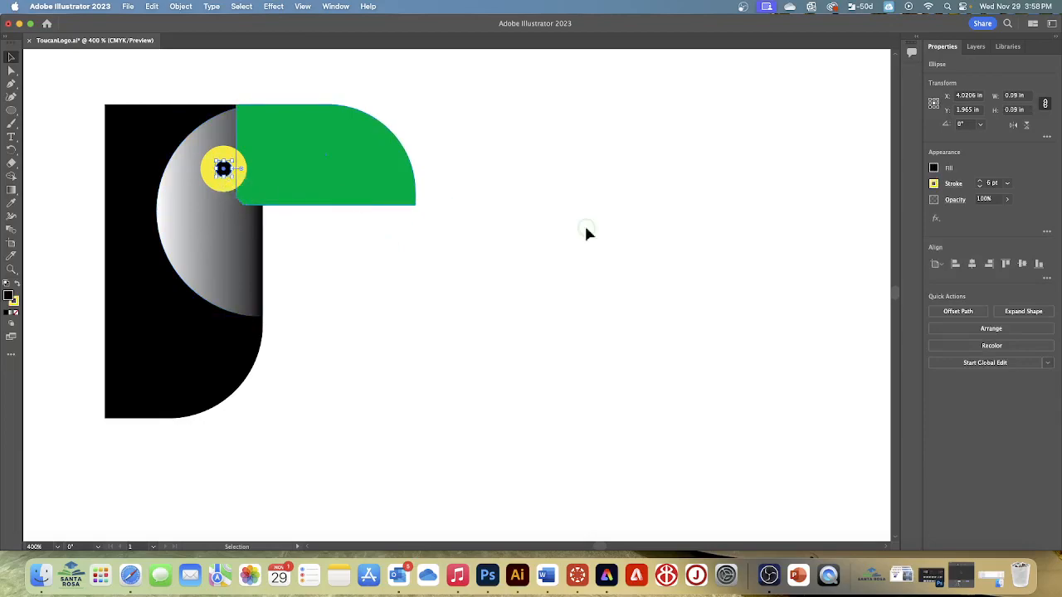
left_click(982, 331)
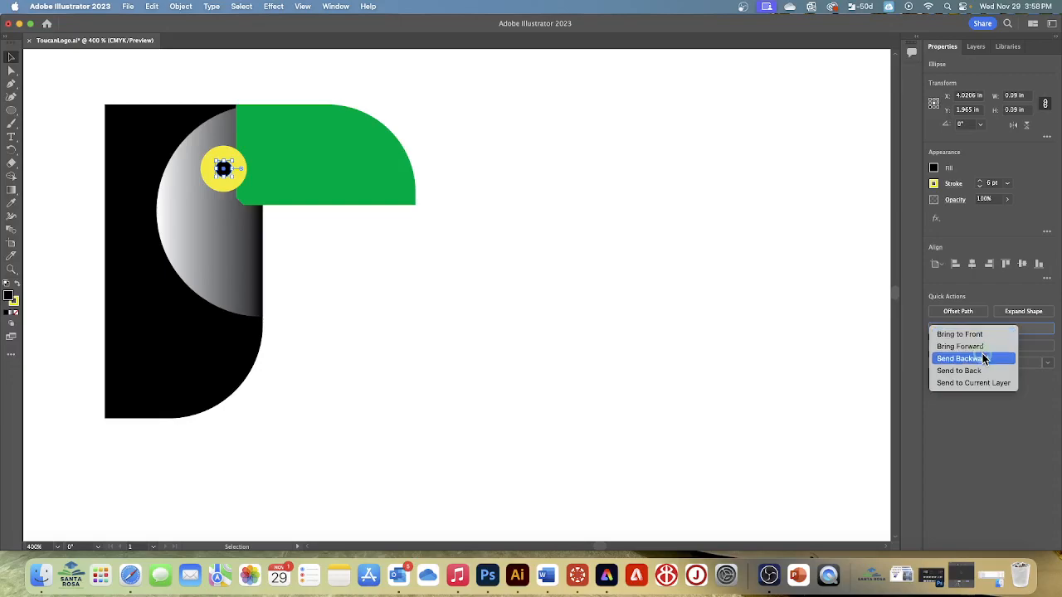
left_click(984, 358)
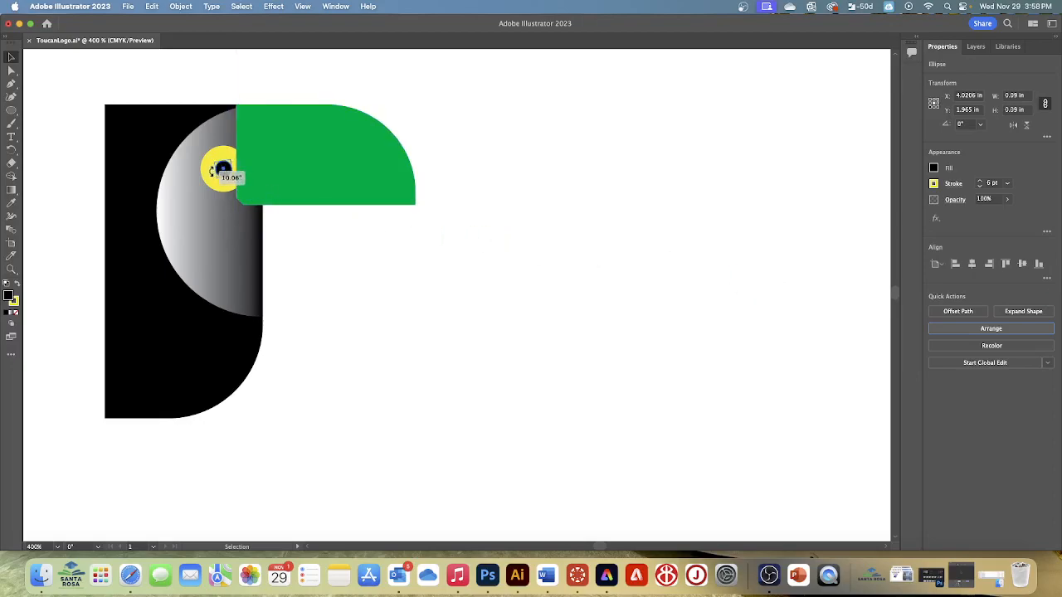
left_click_drag(215, 173, 207, 177)
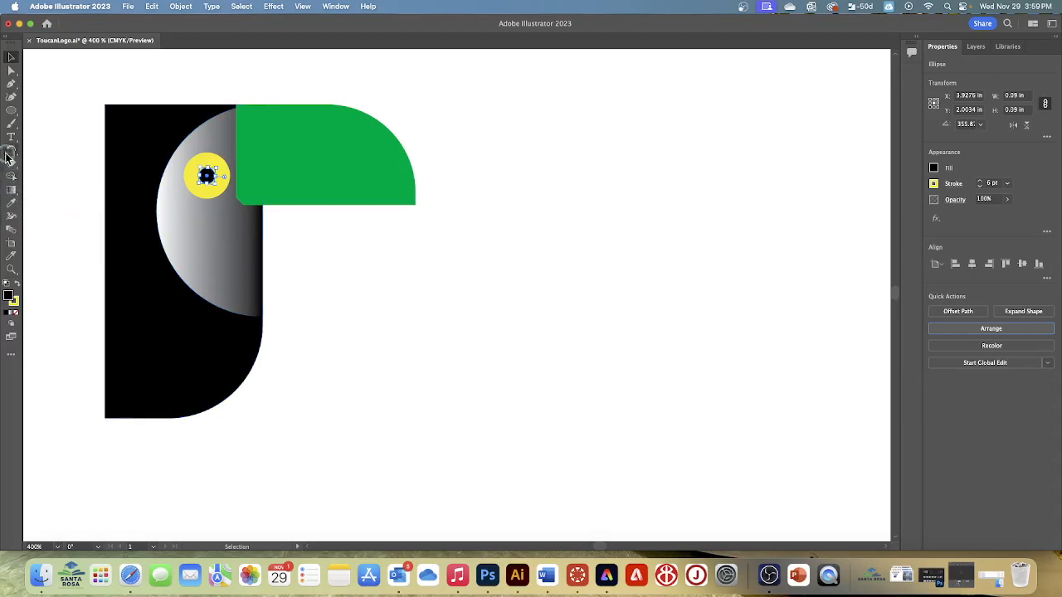
- Choose the Polygon tool and turn off Smart Guides
left_click(10, 111)
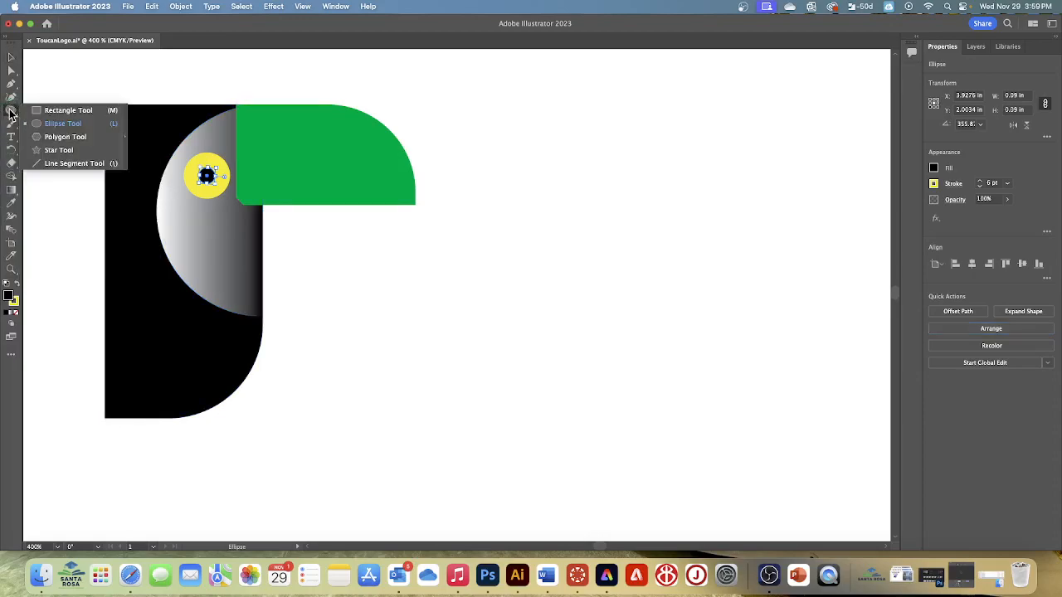
left_click(62, 137)
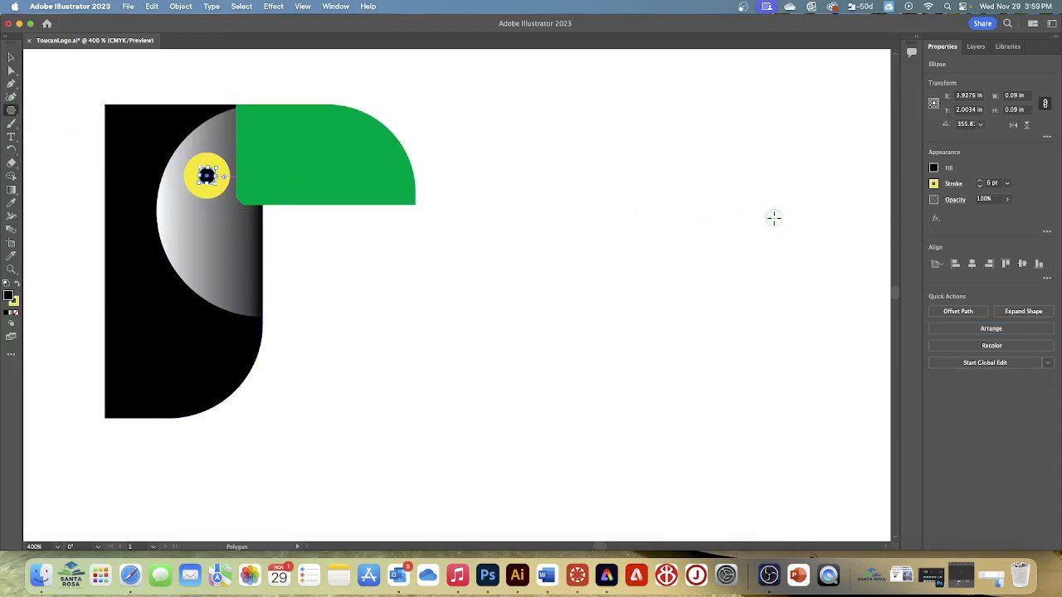
left_click(304, 7)
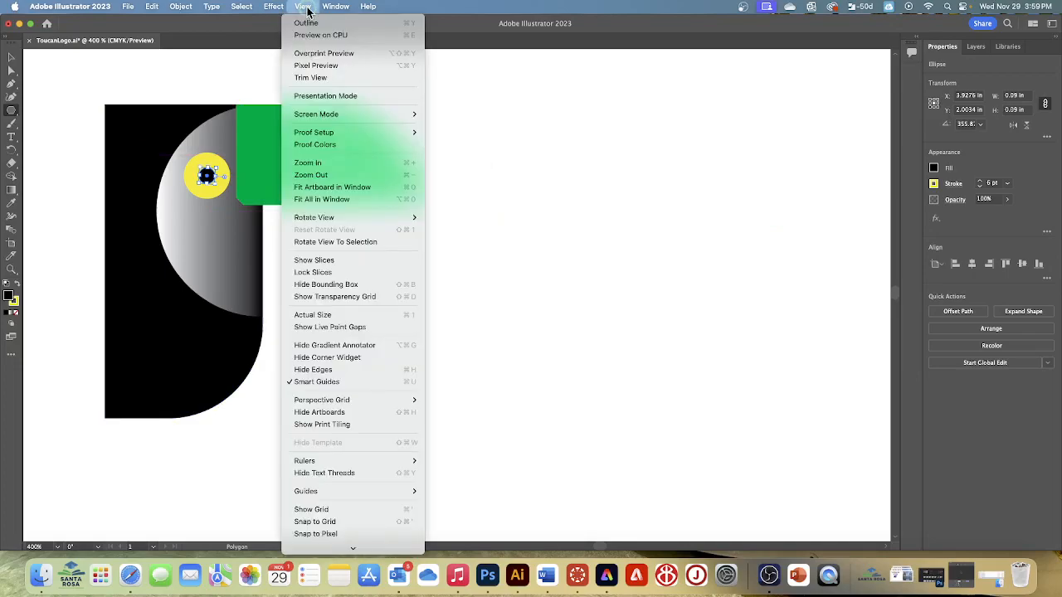
left_click(314, 383)
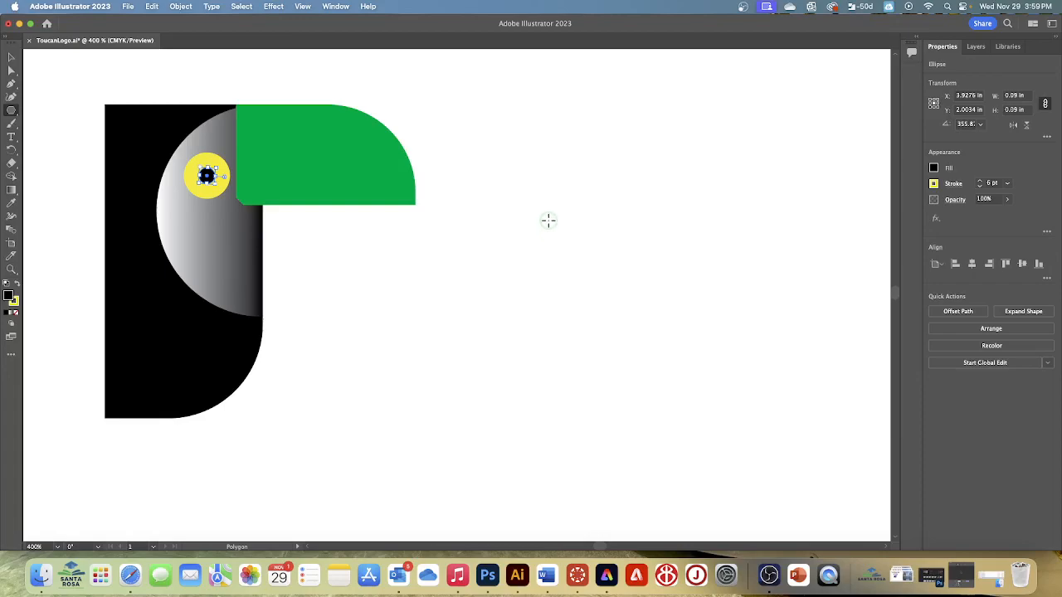
- Draw an upright five-sided polygon about 0.31 in wide and 0.30 in high in the empty area to the right of the beak
left_click_drag(502, 229, 522, 253)
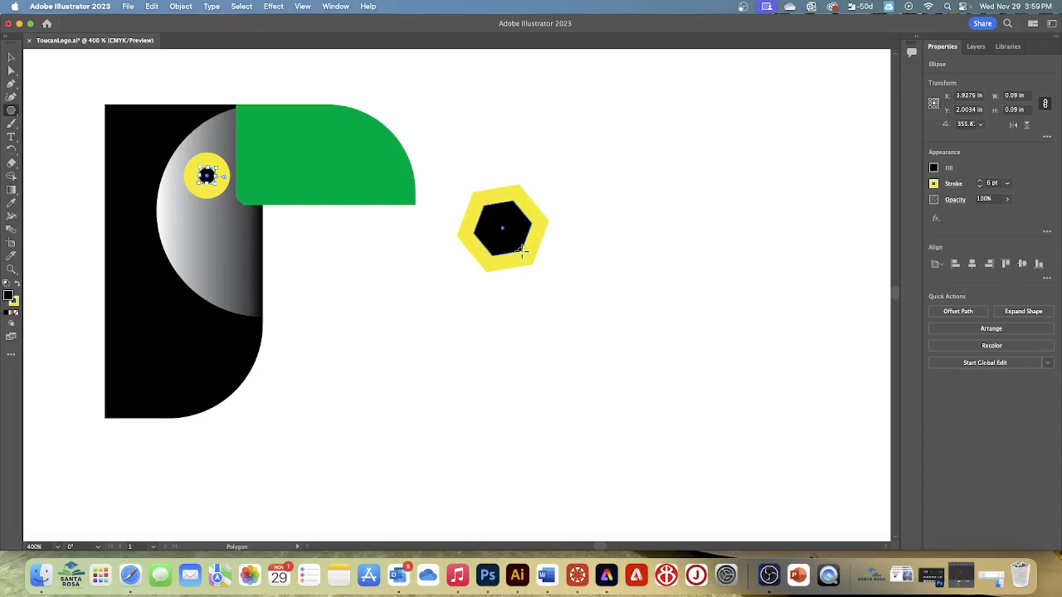
left_click_drag(522, 253, 522, 252)
key("Down")
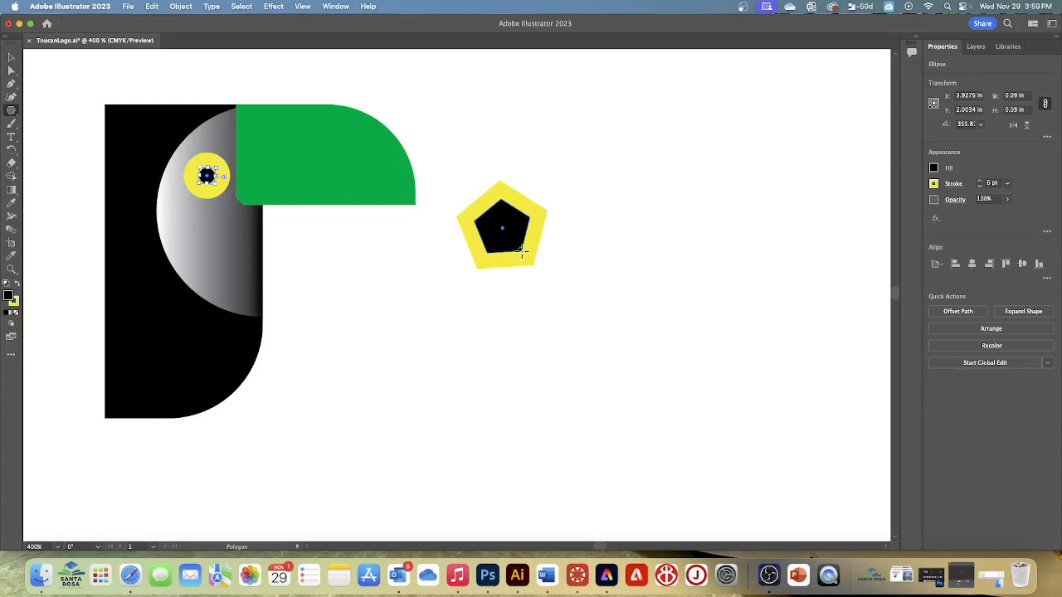
left_click_drag(522, 253, 522, 252)
left_click_drag(522, 252, 522, 252)
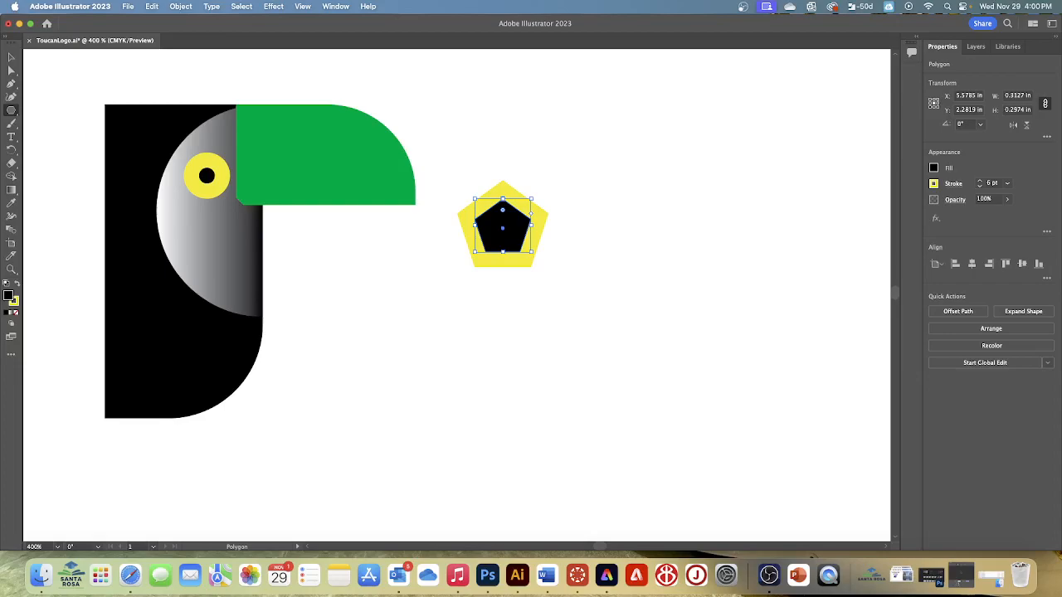
- Set the pentagon's stroke to None and turn Smart Guides back on
left_click(934, 184)
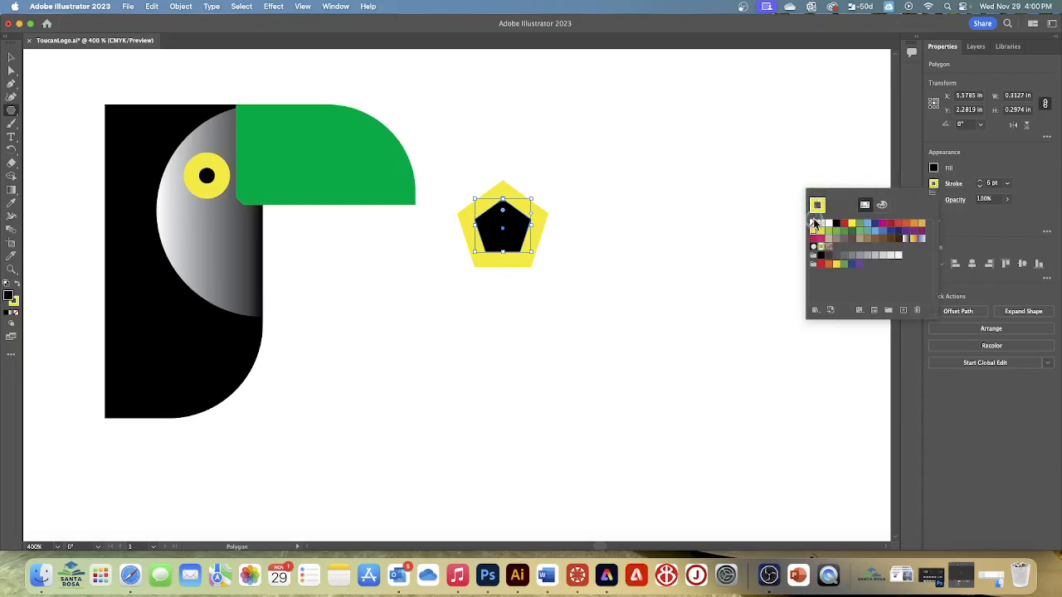
left_click(815, 222)
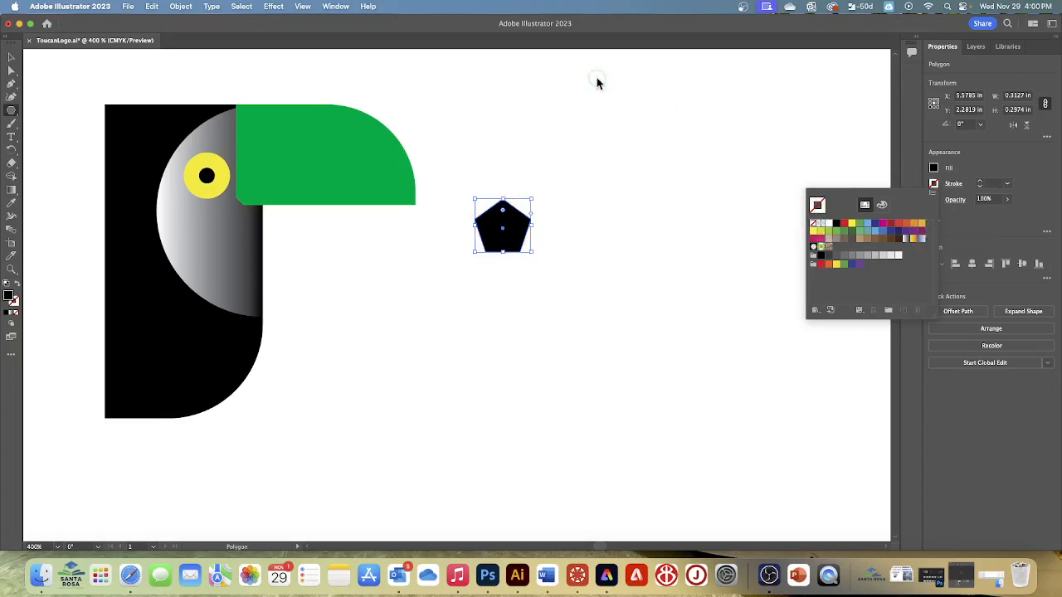
left_click(305, 8)
left_click(306, 8)
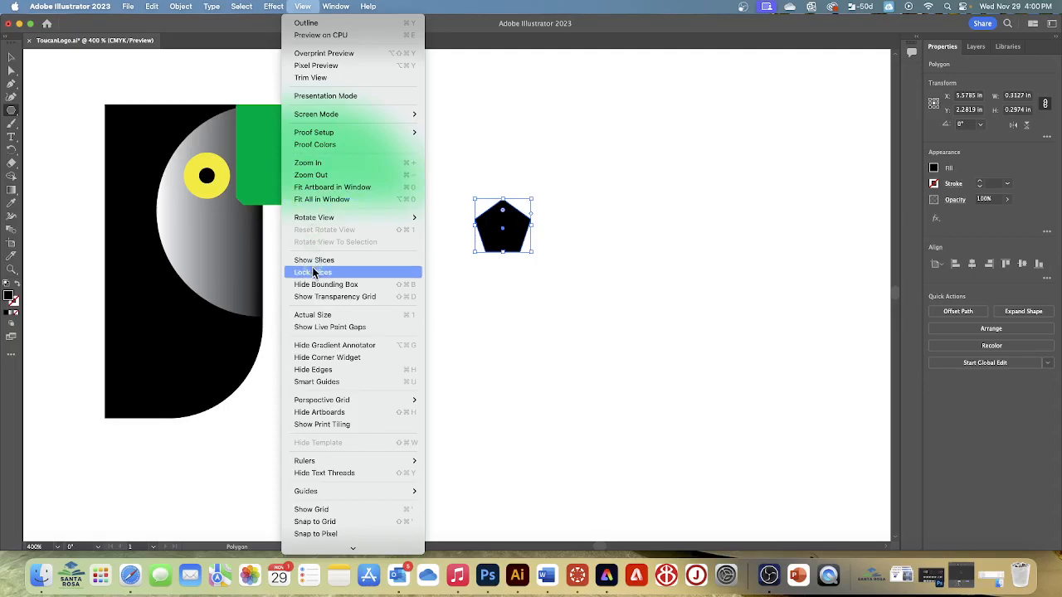
left_click(317, 384)
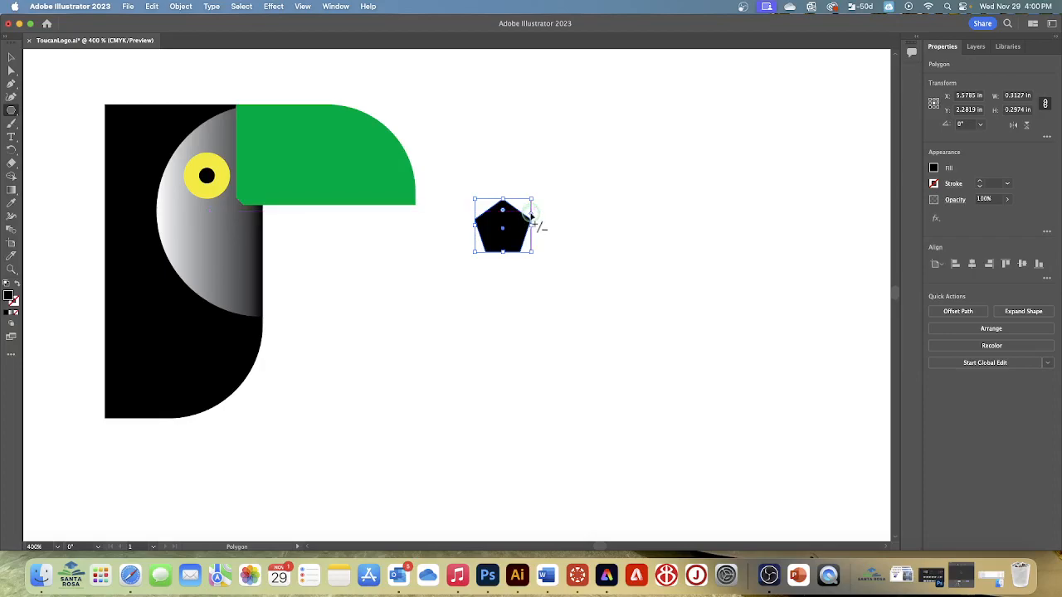
- Change the polygon to six sides with its side widget and save the document
left_click_drag(530, 213, 531, 215)
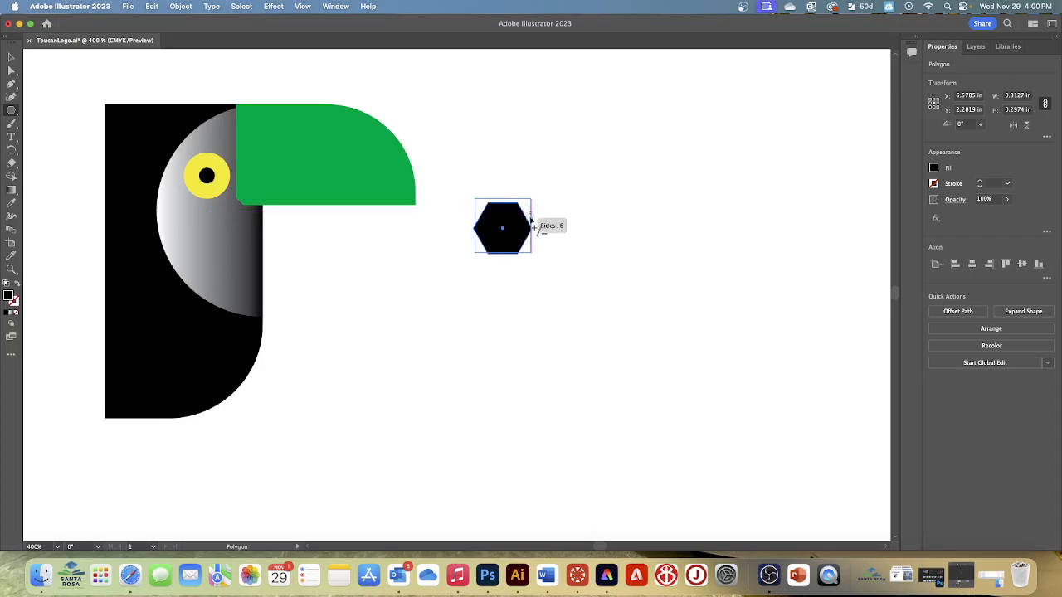
left_click_drag(531, 221, 532, 221)
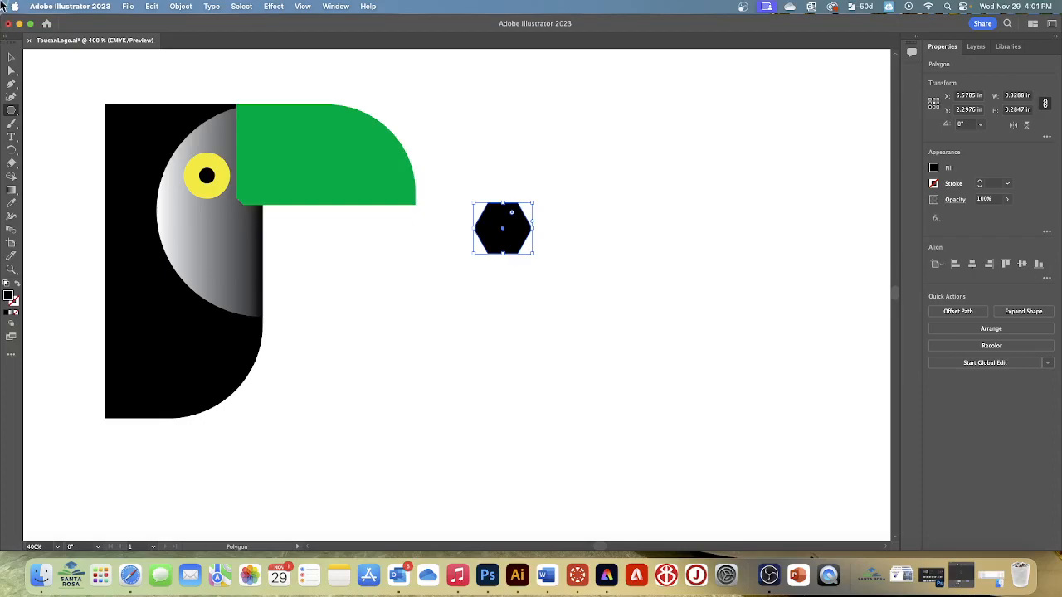
left_click(128, 5)
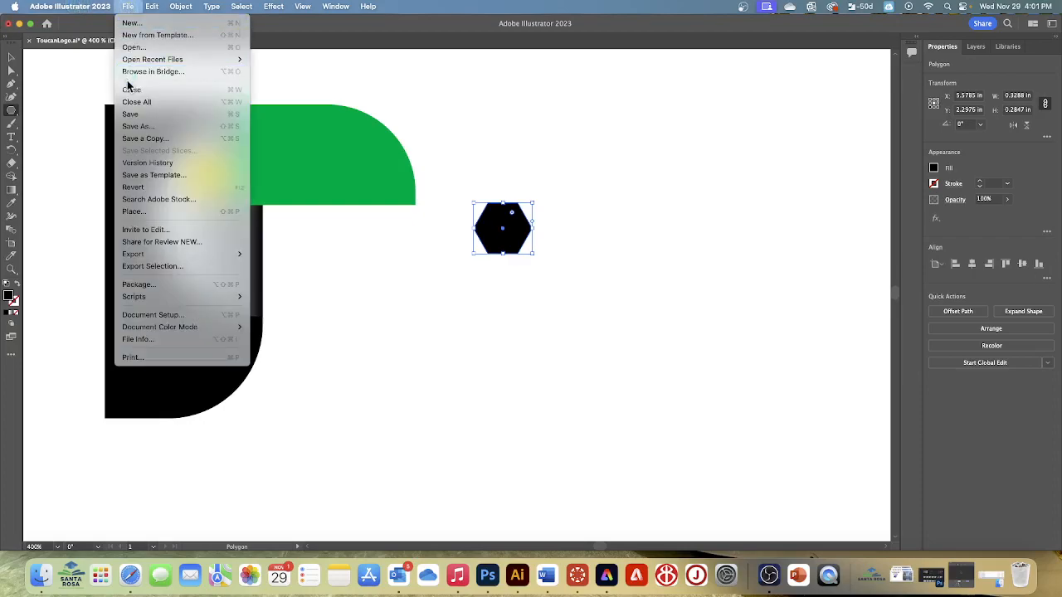
left_click(128, 113)
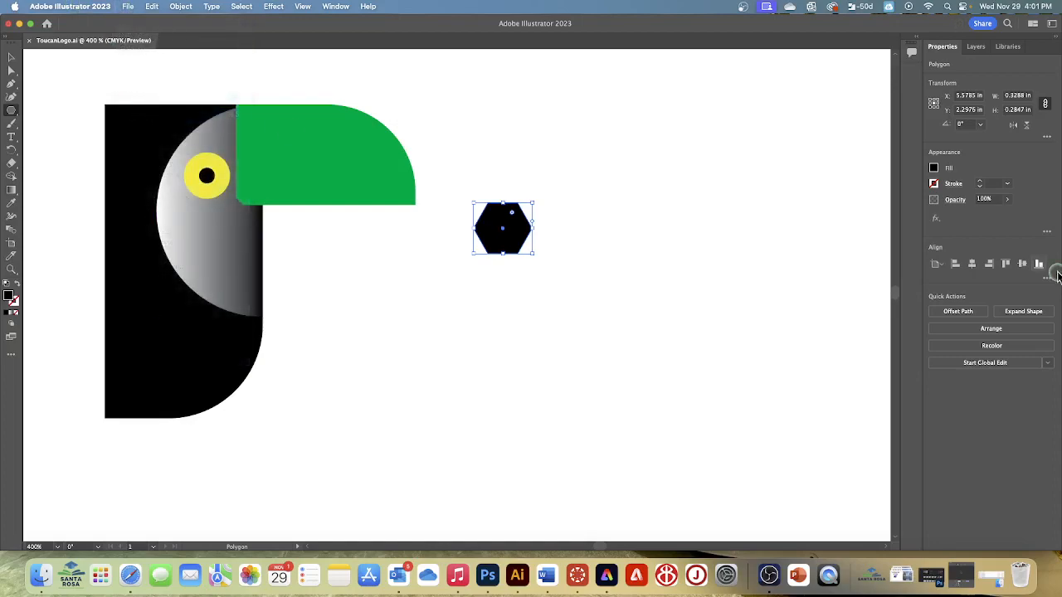